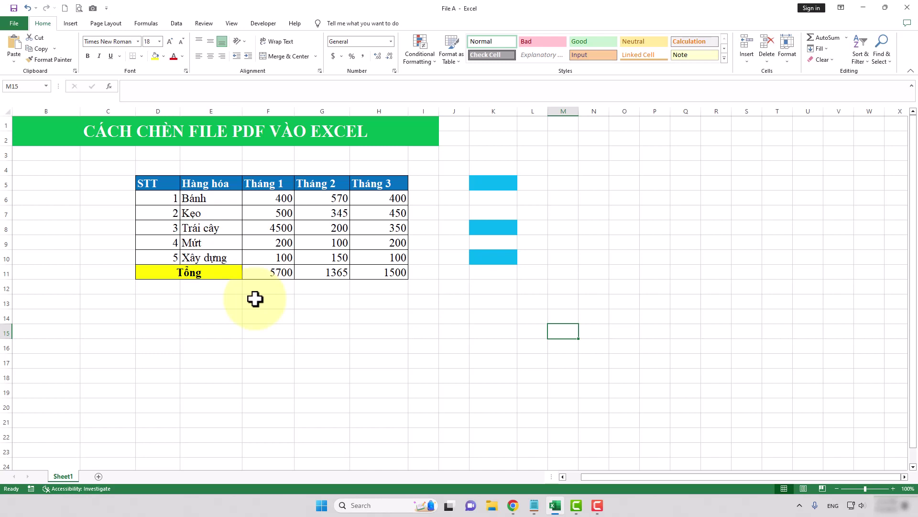
Step: Select cell F14 and choose the Desktop's 9Slide PDF as the Insert > Object file to embed
left_click(272, 318)
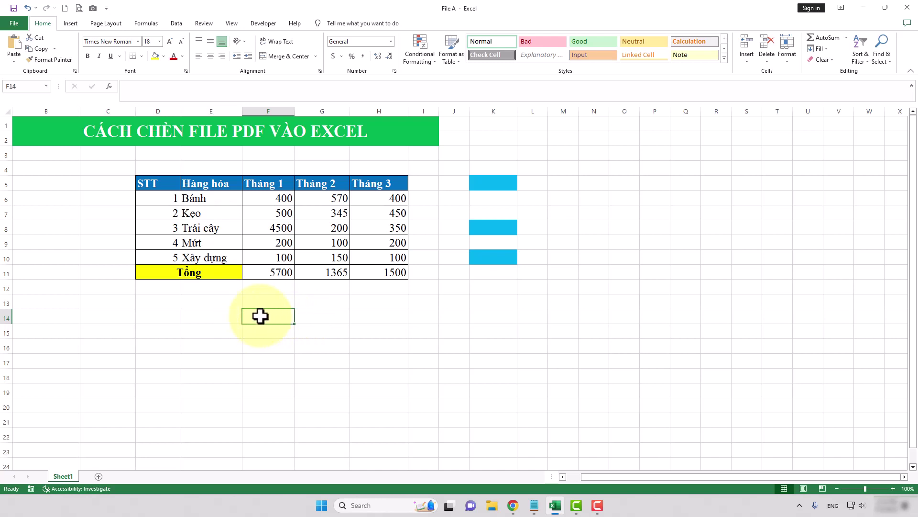
left_click(72, 24)
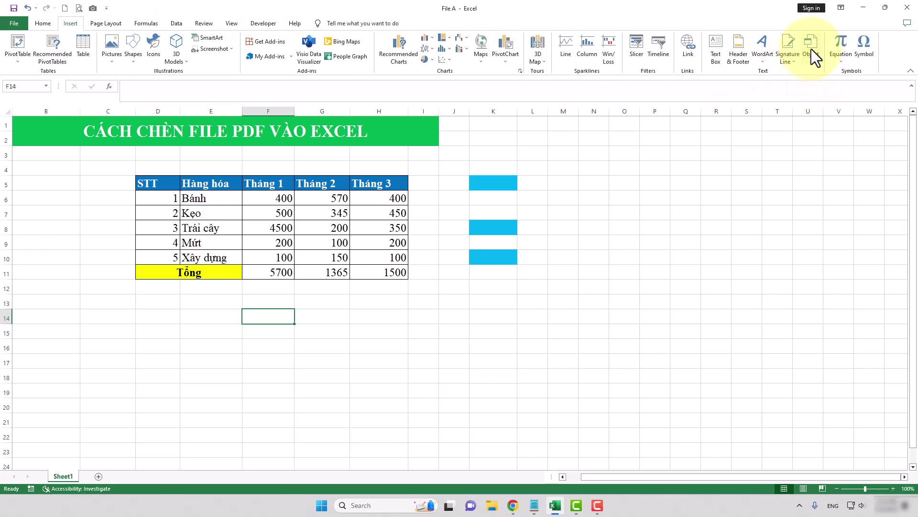
left_click(811, 49)
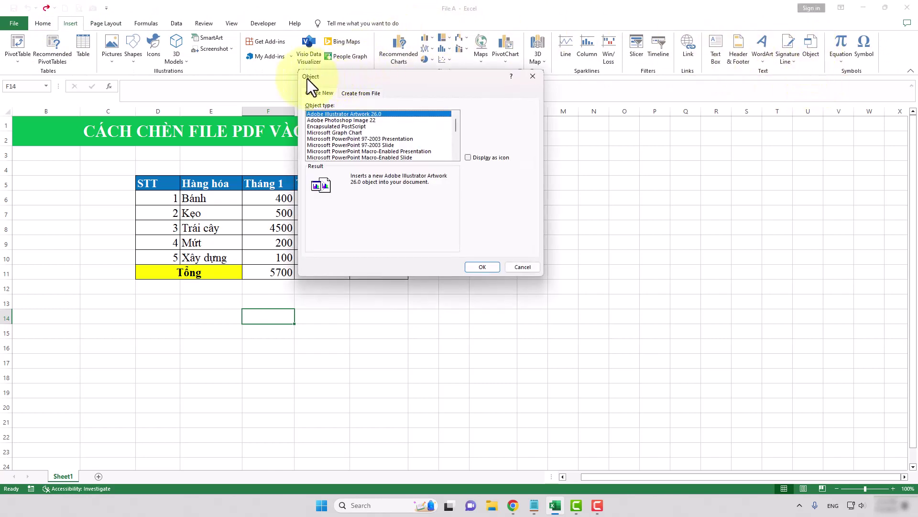
left_click(363, 93)
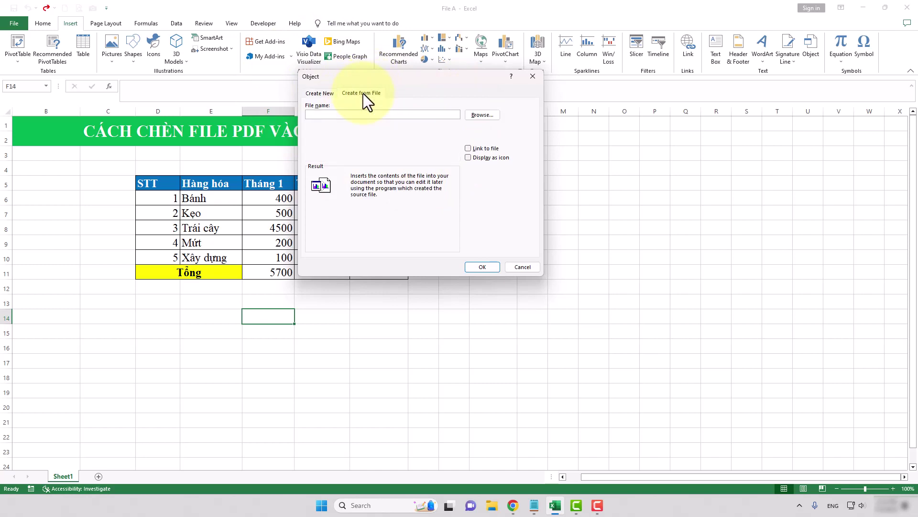
left_click(482, 115)
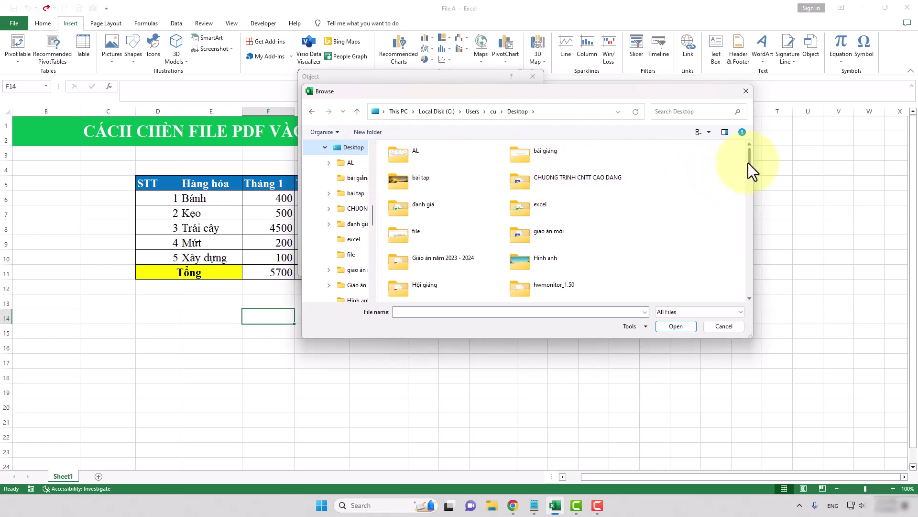
left_click_drag(748, 164, 741, 194)
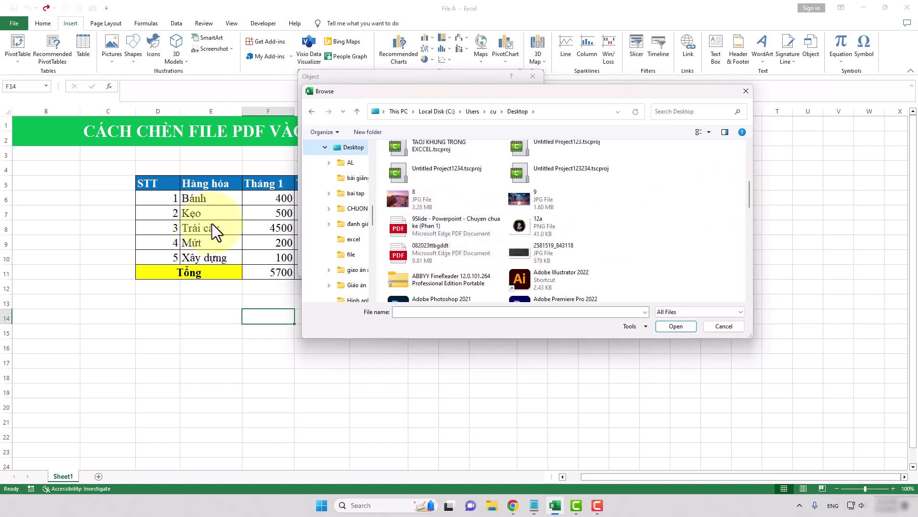
left_click(424, 226)
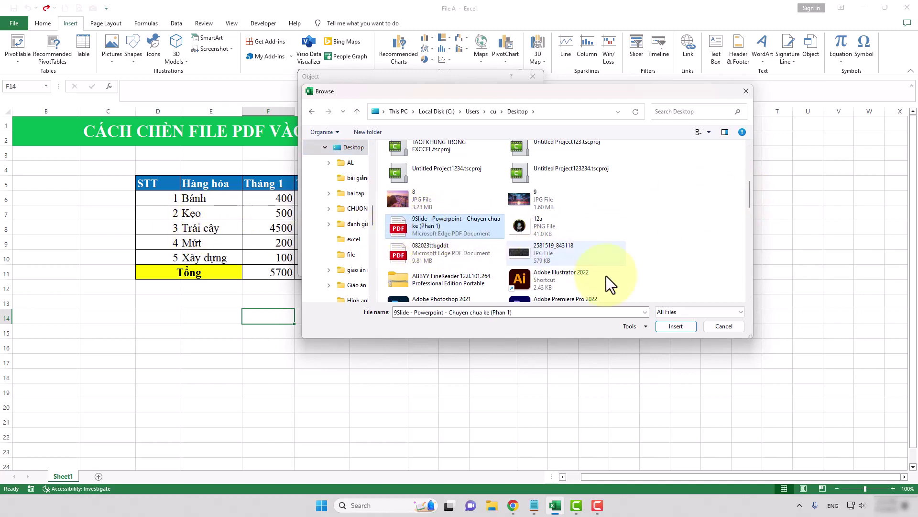
left_click(676, 327)
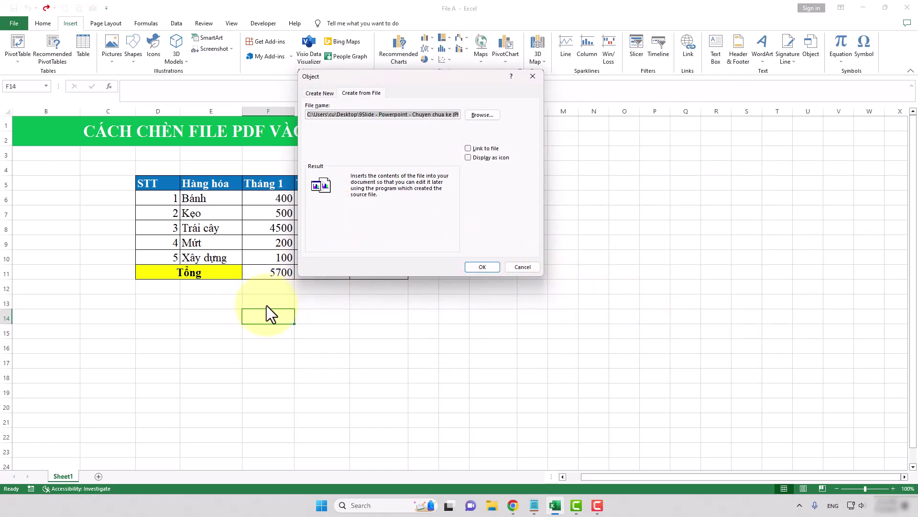
Step: Try a package icon, then embed the 9Slide PDF below the table without Display as icon
left_click(468, 158)
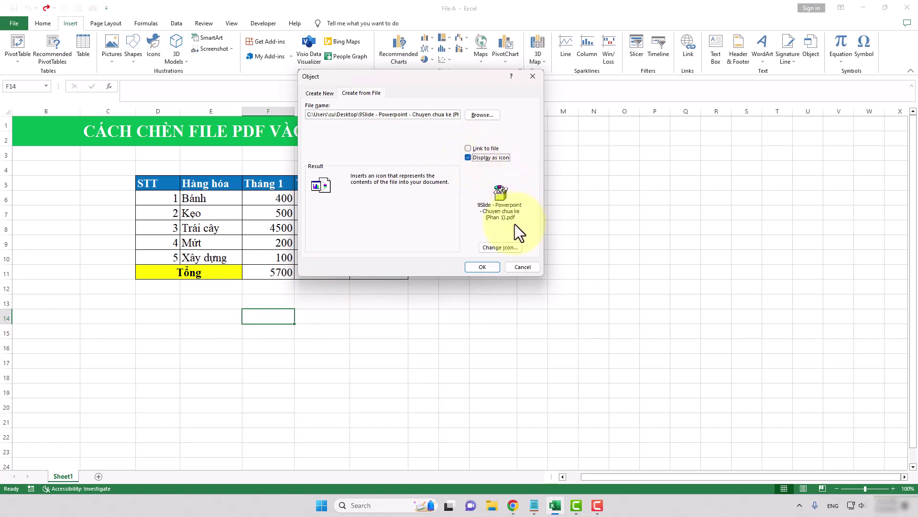
left_click(498, 246)
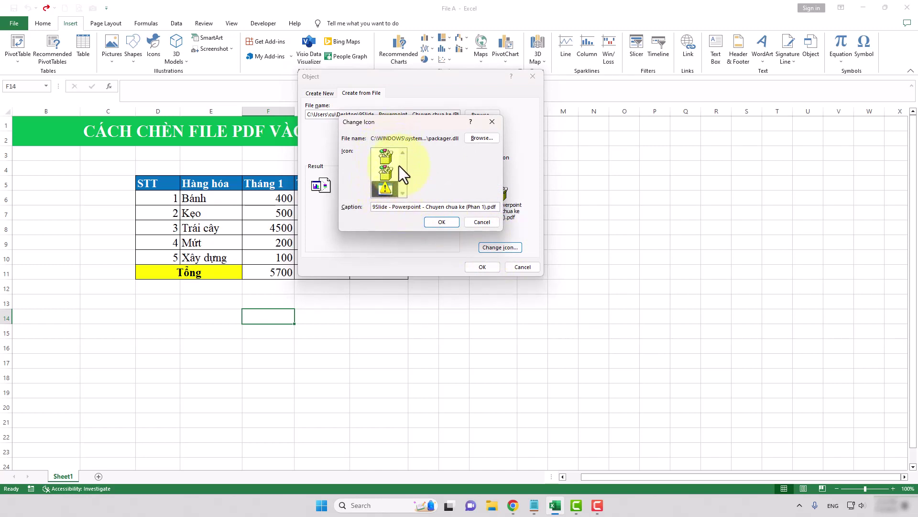
left_click(399, 166)
left_click(492, 122)
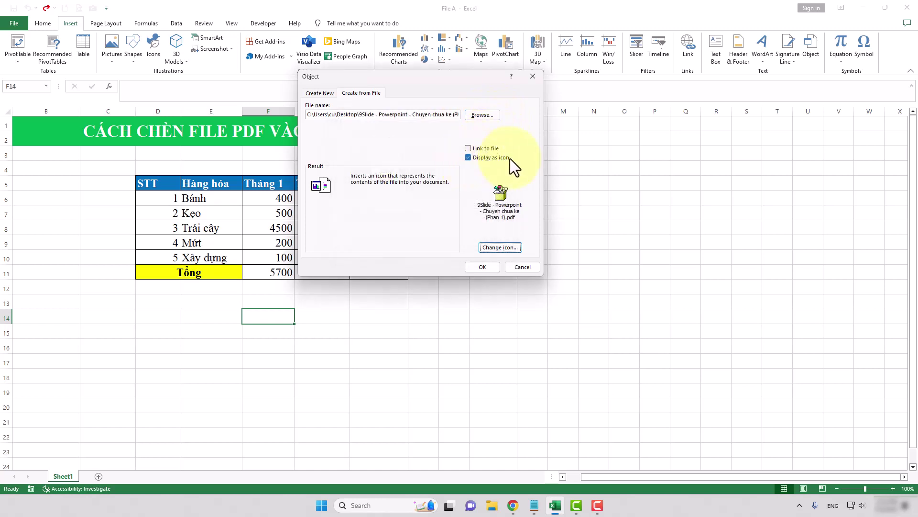
left_click(476, 157)
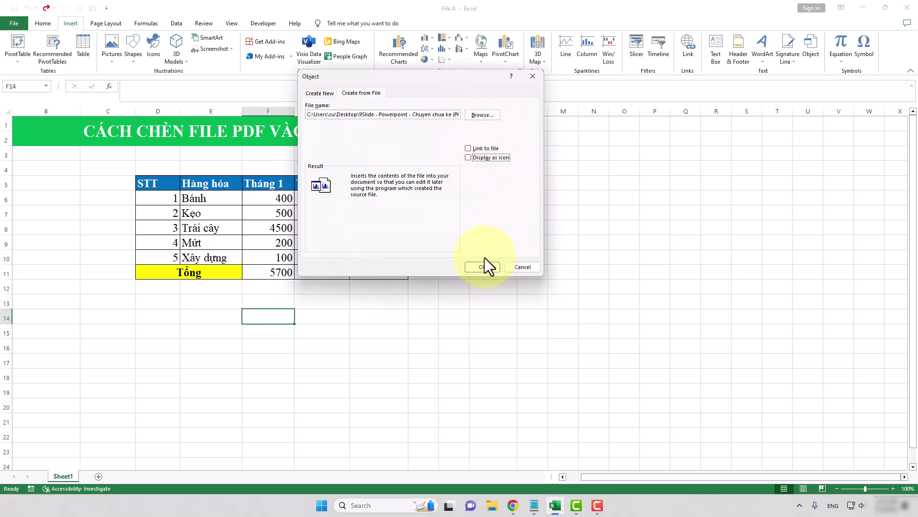
left_click(476, 266)
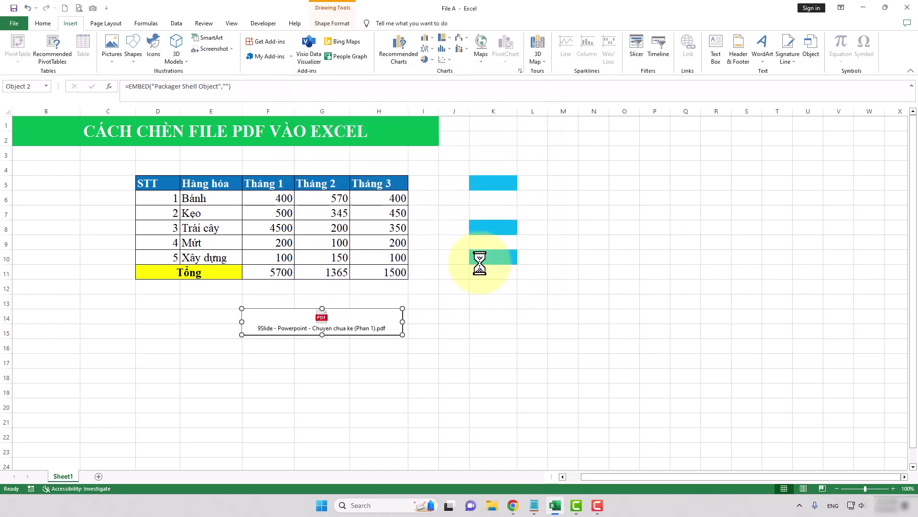
Step: Open the embedded 9Slide PDF object's package contents from the sheet
left_click(465, 316)
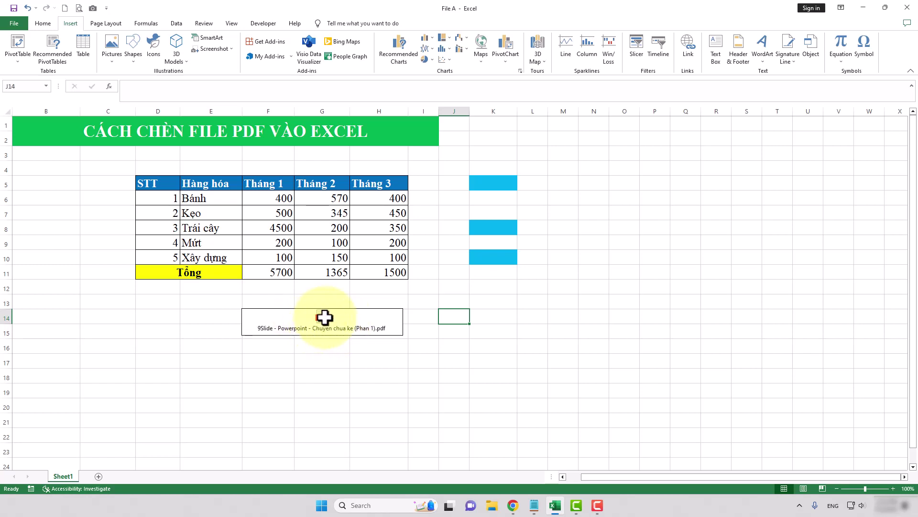
double_click(323, 319)
left_click(492, 254)
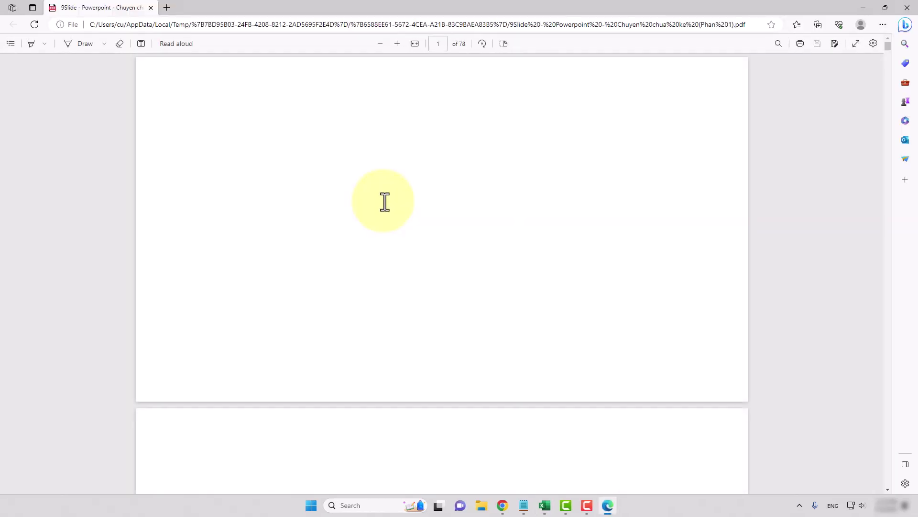
Step: Scroll through the first PDF pages in Edge, close Edge and return to the Excel sheet
scroll(386, 200, "down", 7)
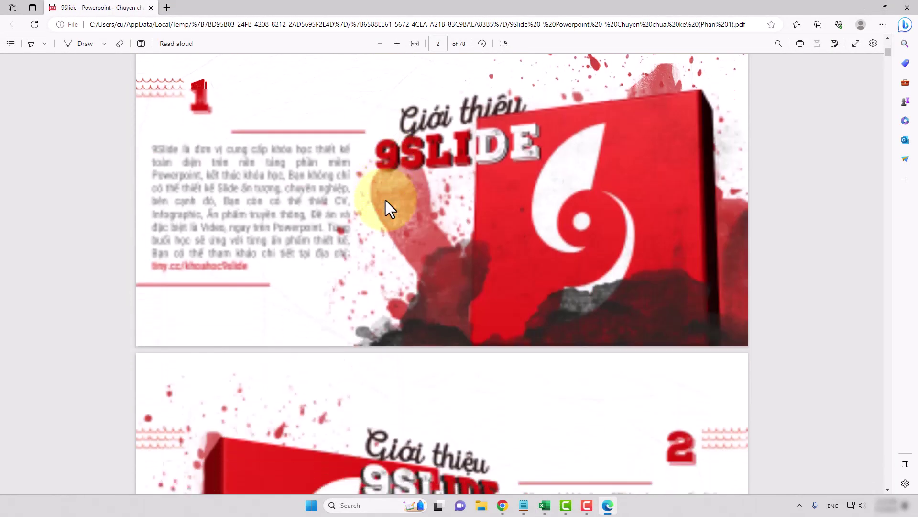
scroll(386, 199, "down", 3)
scroll(755, 66, "up", 8)
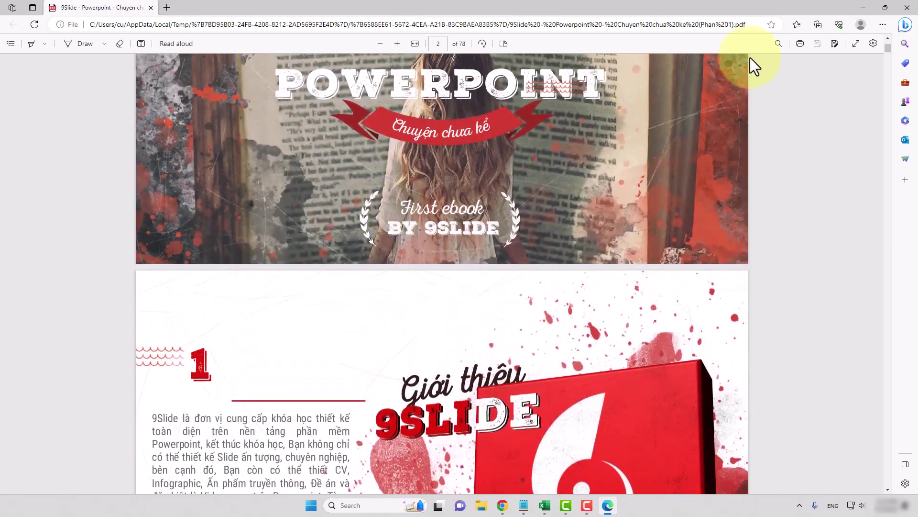
left_click(907, 8)
left_click(431, 291)
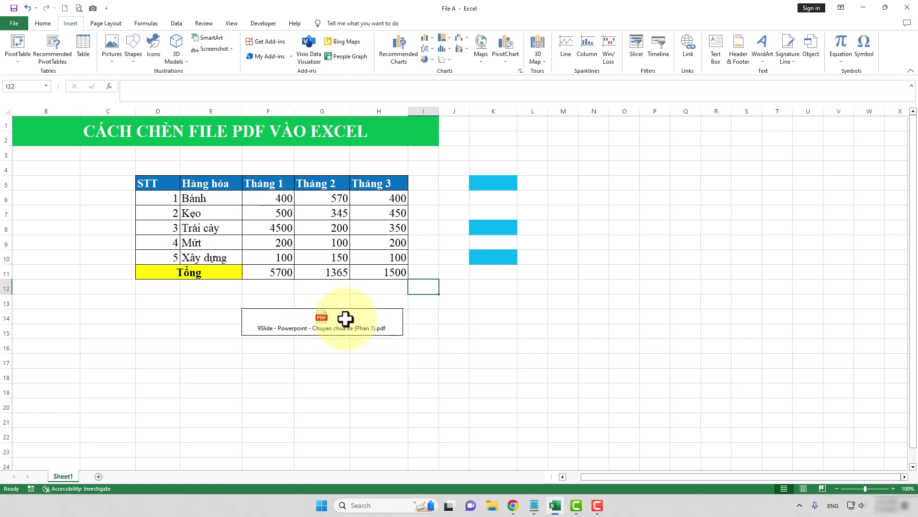
Step: Create a new desktop folder named 'file bt excel', then switch back to File A
left_click(863, 8)
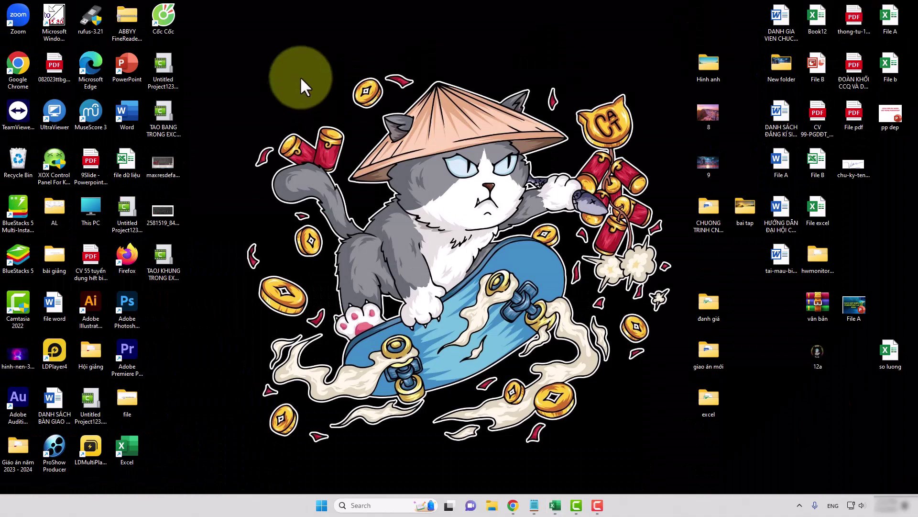
right_click(252, 14)
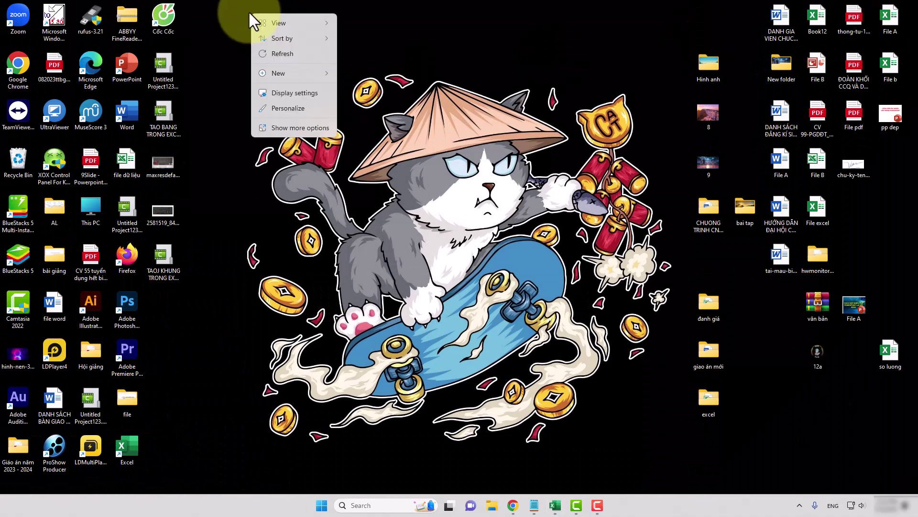
mouse_move(287, 73)
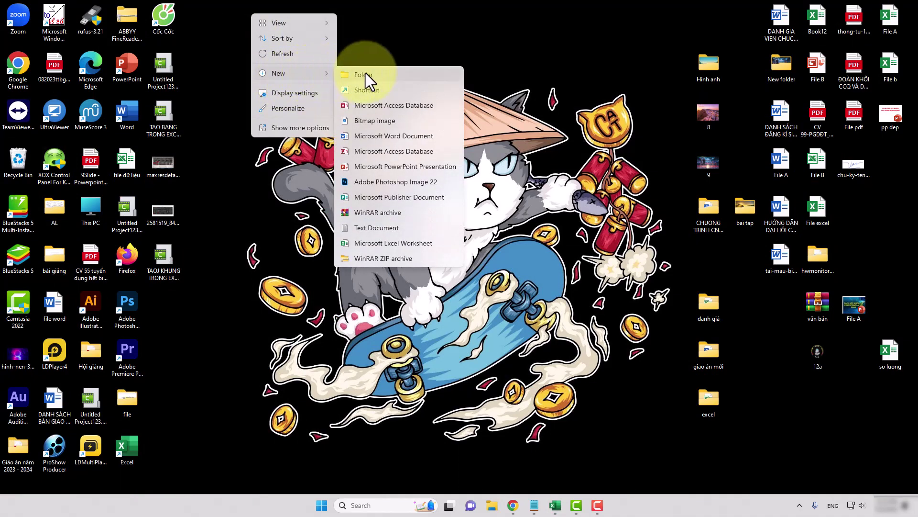
left_click(366, 73)
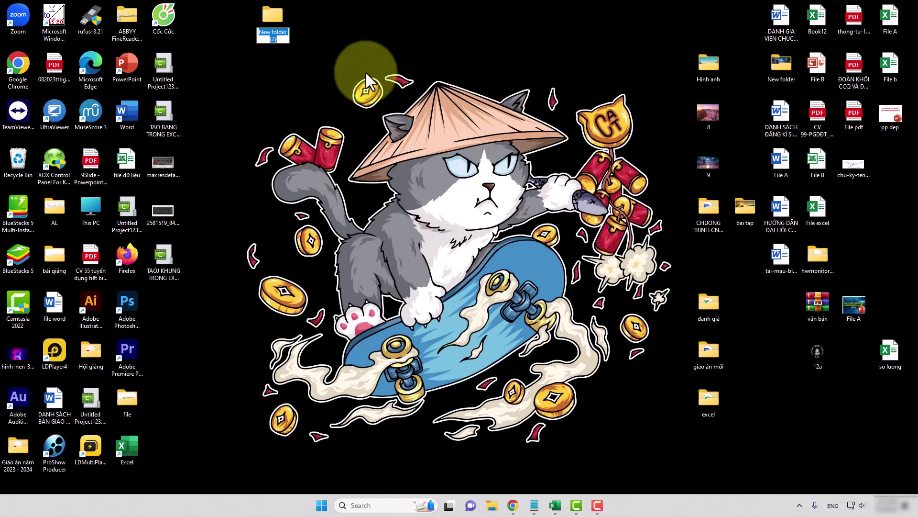
type("excel")
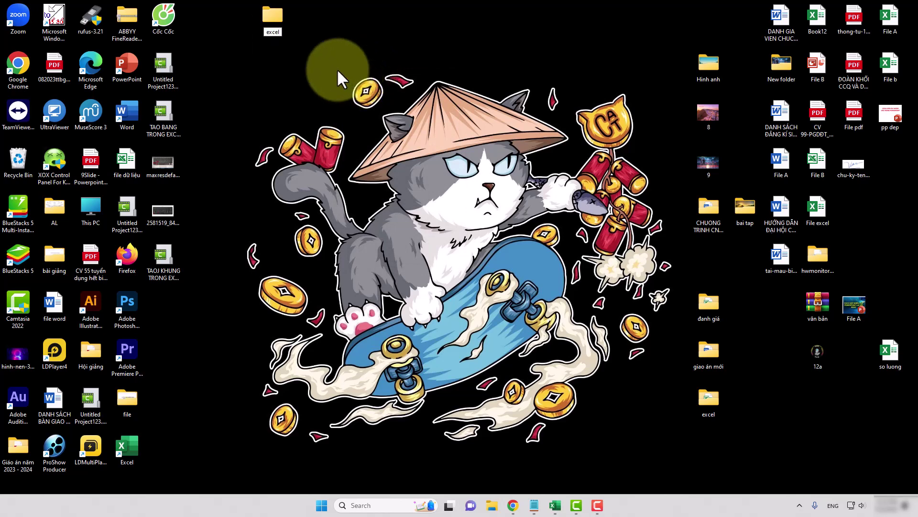
left_click(332, 34)
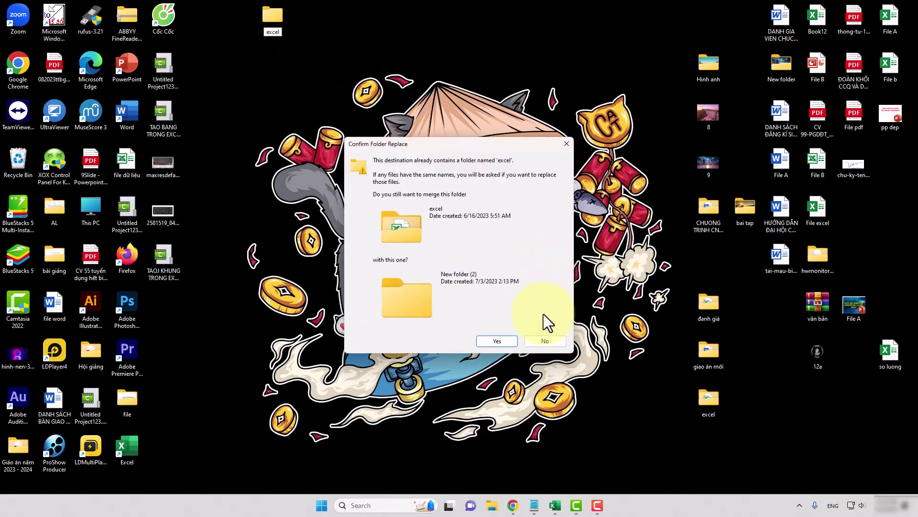
left_click(548, 341)
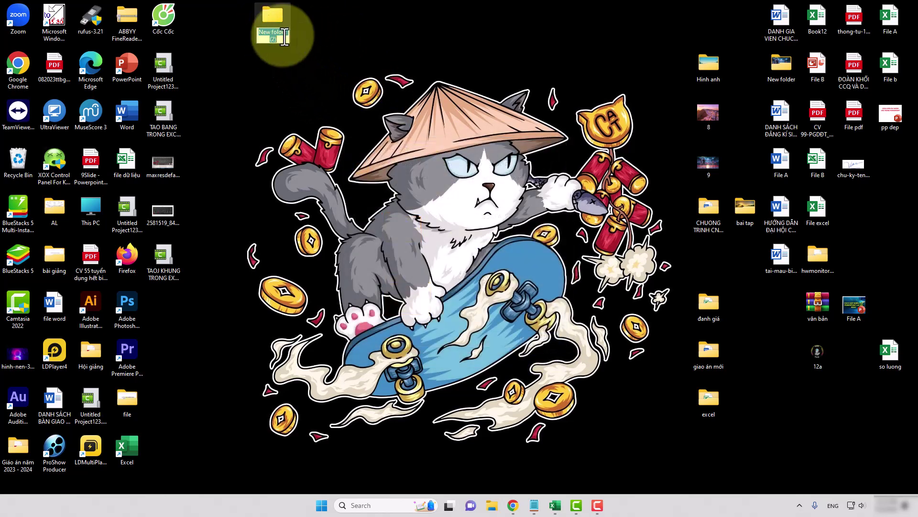
type("file b")
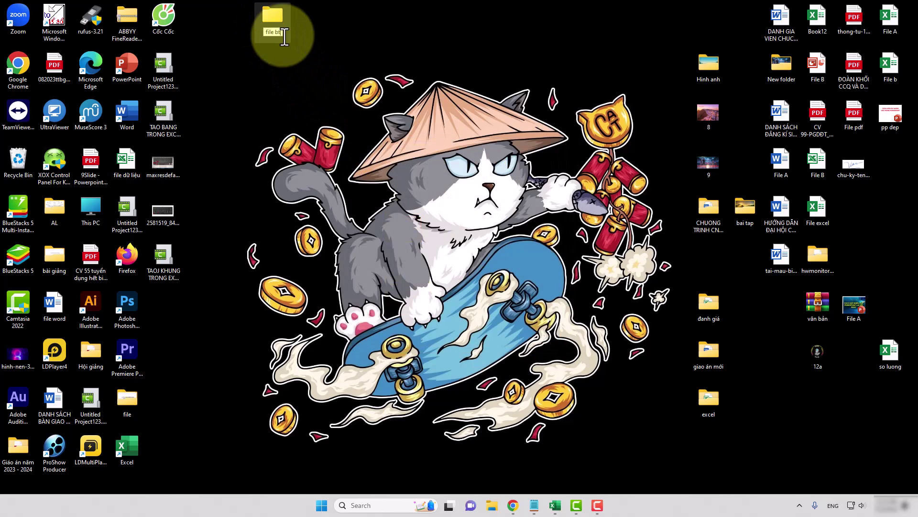
type("t excel")
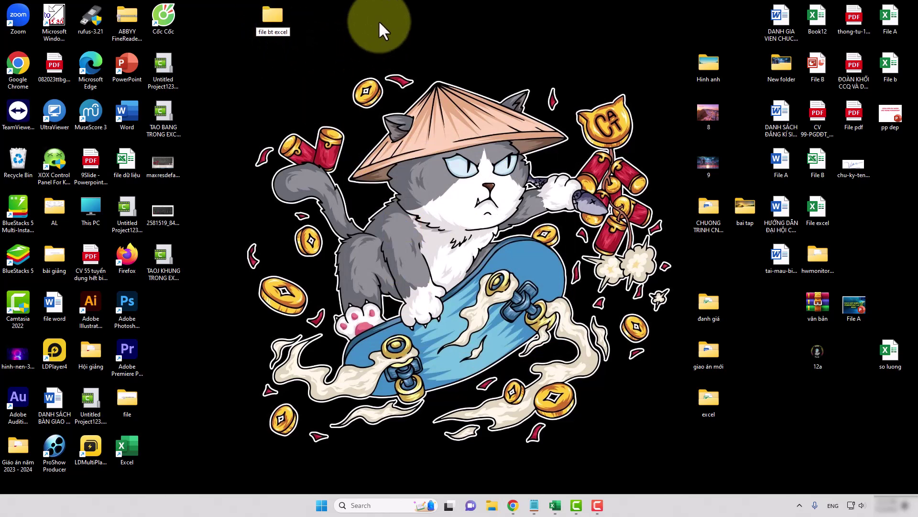
key("Return")
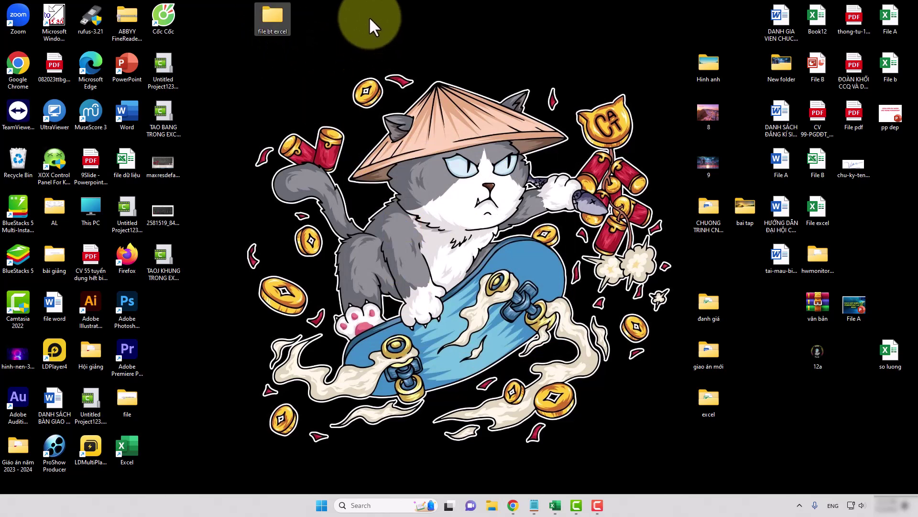
left_click(555, 505)
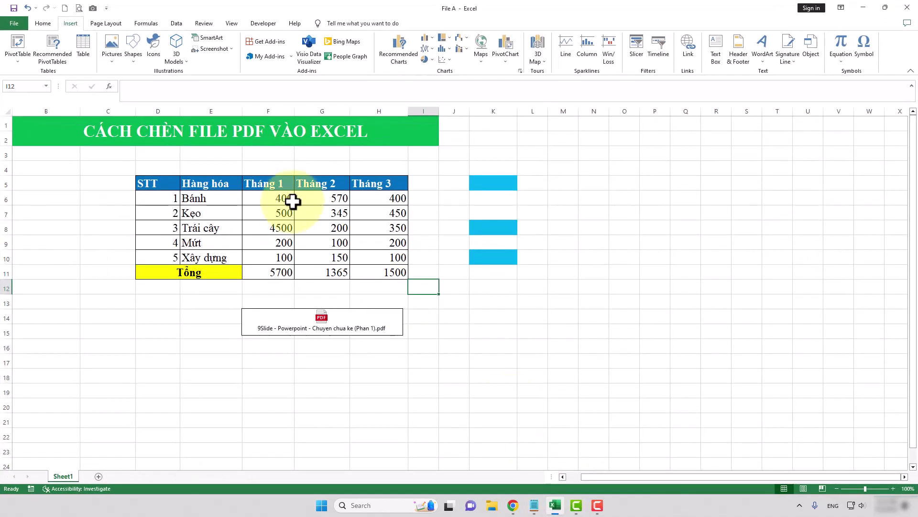
Step: Save the workbook as File A inside the 'file bt excel' folder and minimize Excel
left_click(14, 22)
left_click(36, 152)
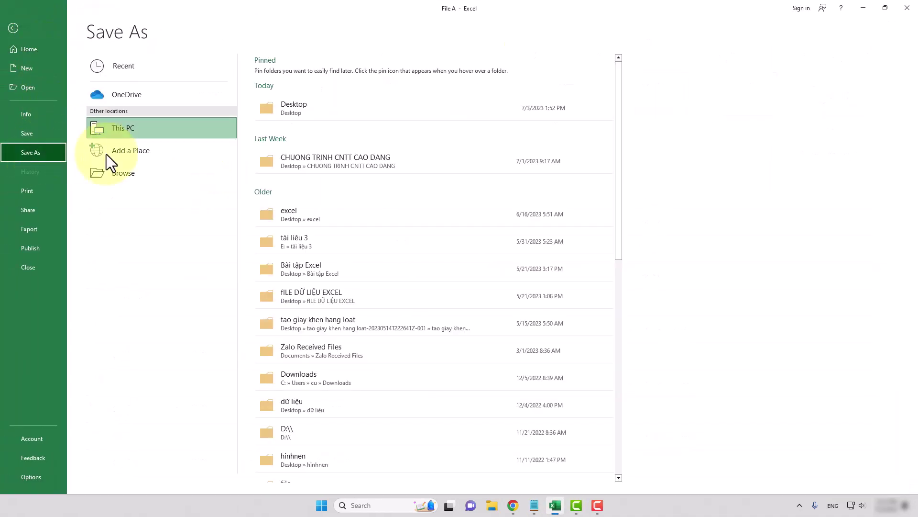
left_click(129, 169)
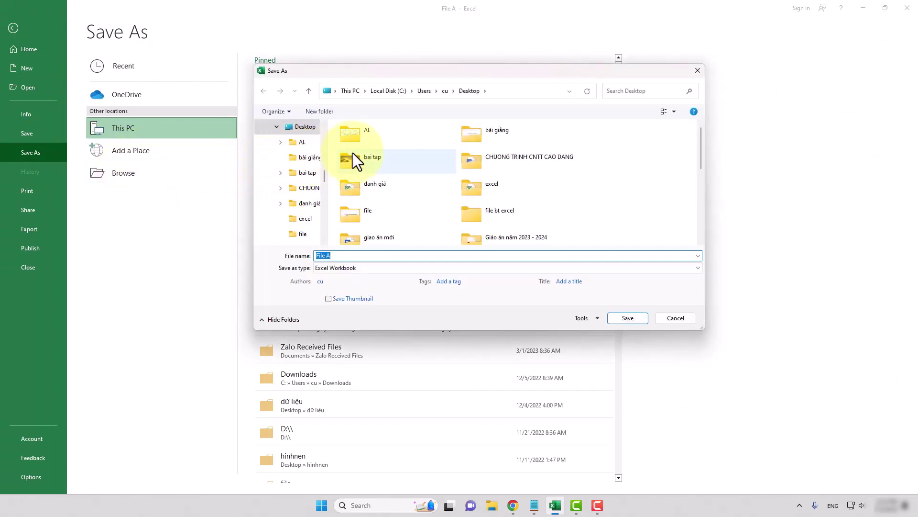
double_click(501, 211)
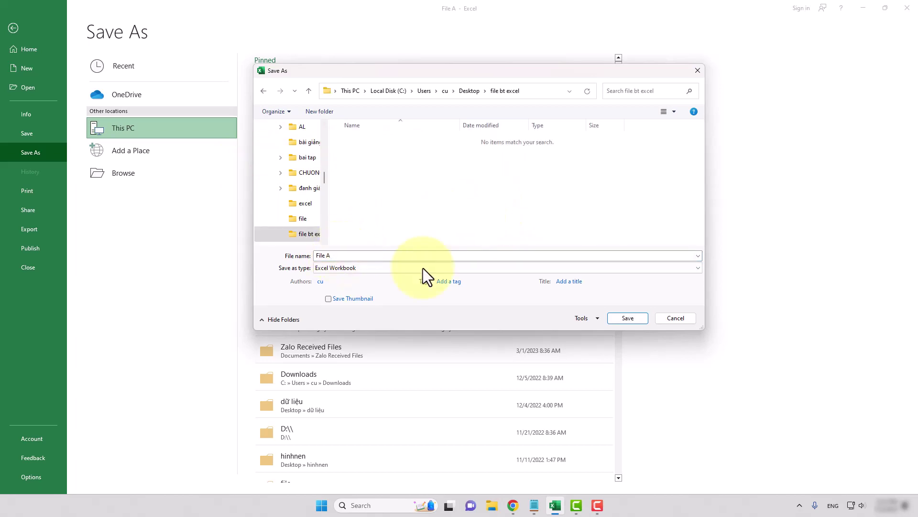
left_click(627, 318)
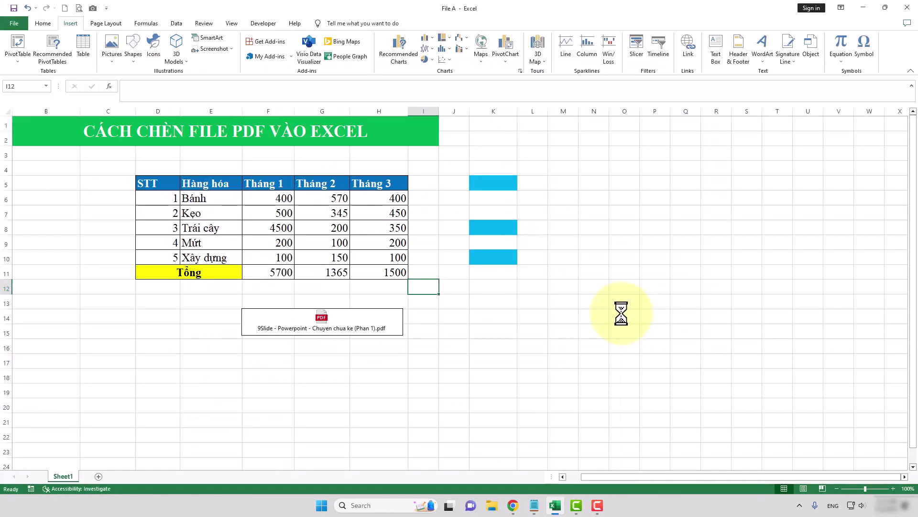
left_click(863, 7)
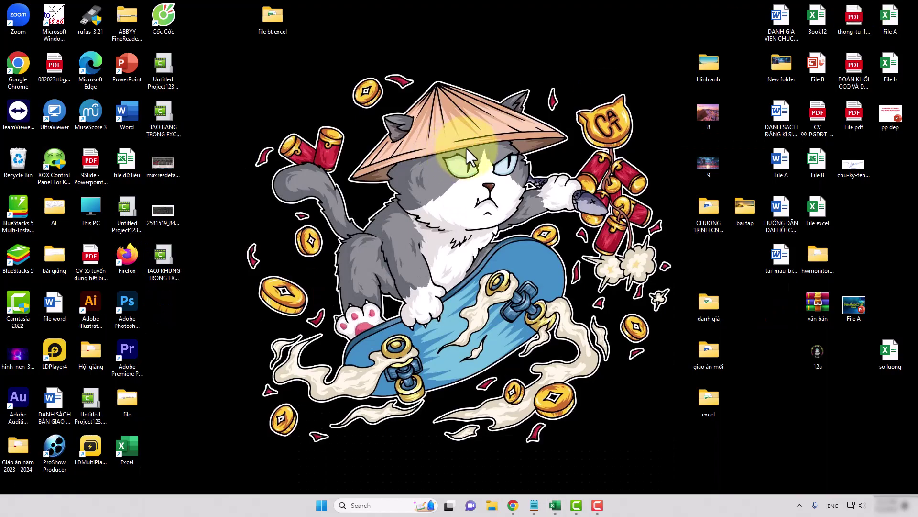
Step: Copy the 9Slide PDF from the desktop into the 'file bt excel' folder
right_click(99, 152)
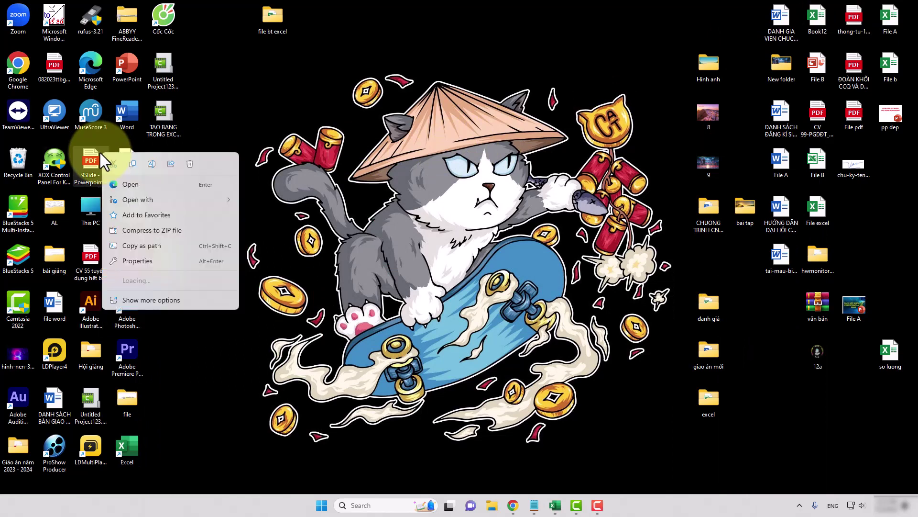
left_click(262, 88)
double_click(280, 16)
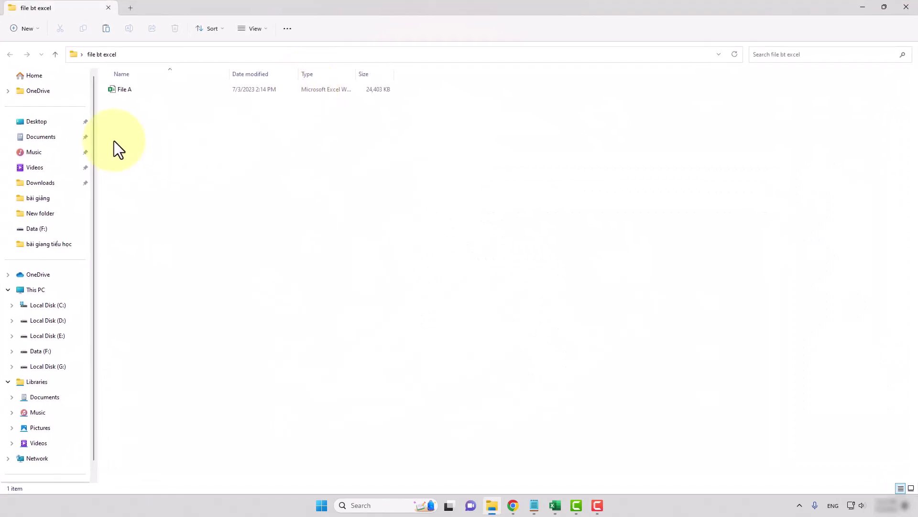
right_click(115, 141)
left_click(130, 153)
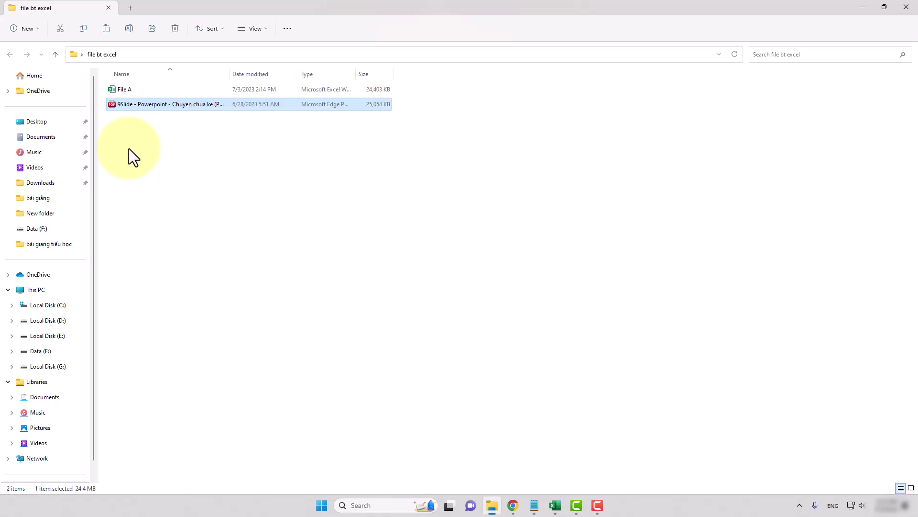
left_click(156, 144)
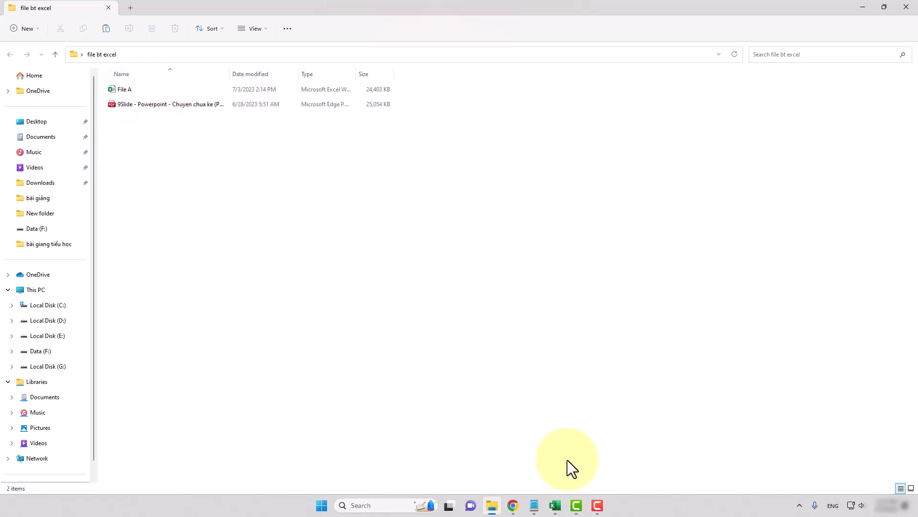
Step: Close the open Excel workbook and reopen File A from the 'file bt excel' folder
left_click(555, 505)
left_click(907, 8)
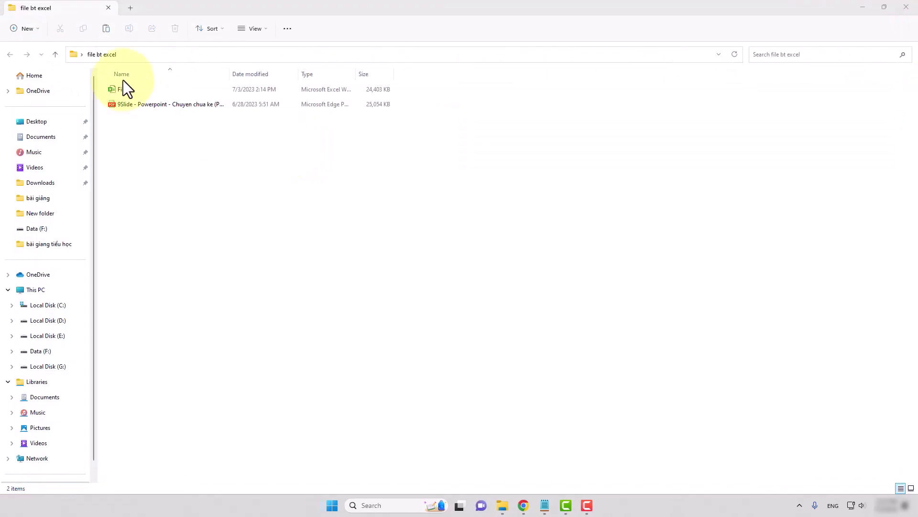
double_click(125, 103)
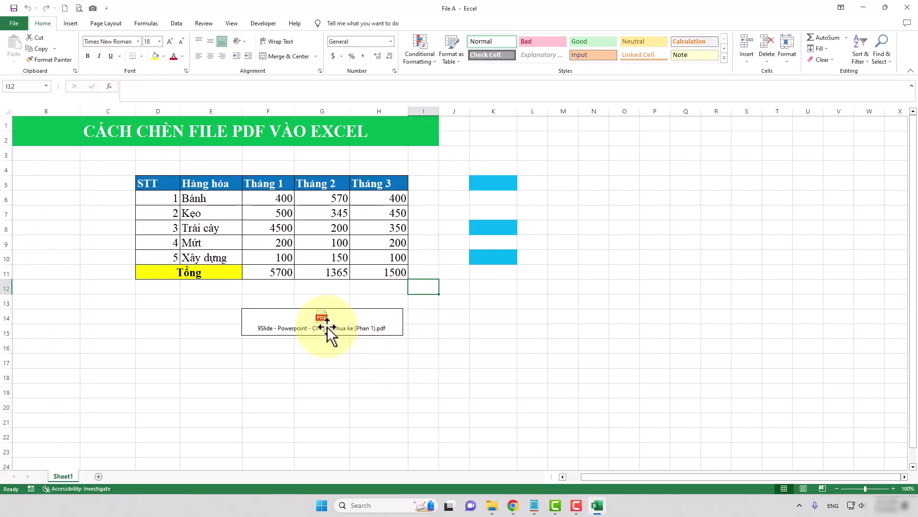
Step: Delete the embedded 9Slide PDF object under the table and select cell G14
left_click(325, 323)
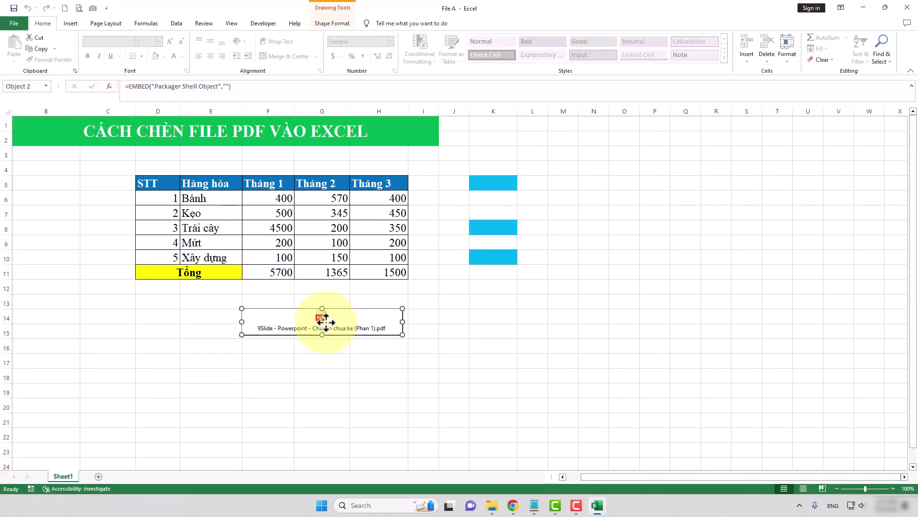
key("Delete")
left_click(324, 319)
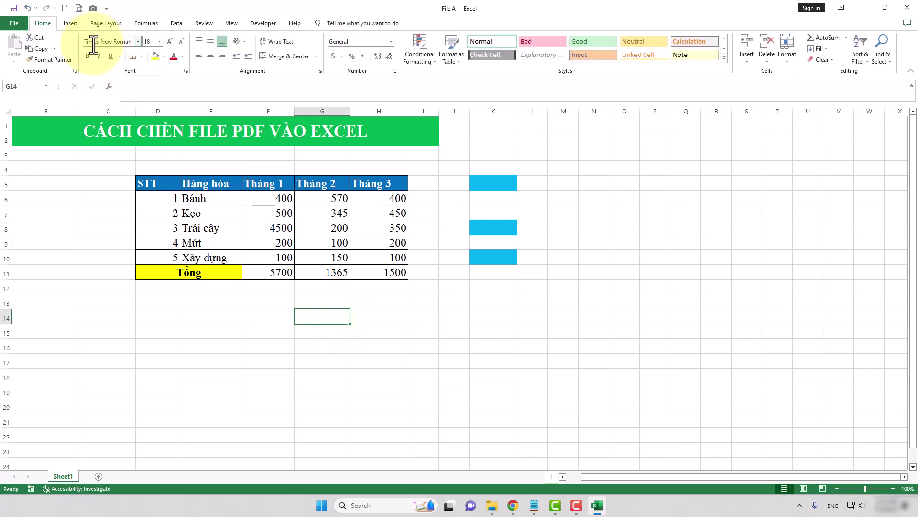
Step: Start an Insert > Object embed from an existing file and browse to the Desktop folders
left_click(68, 22)
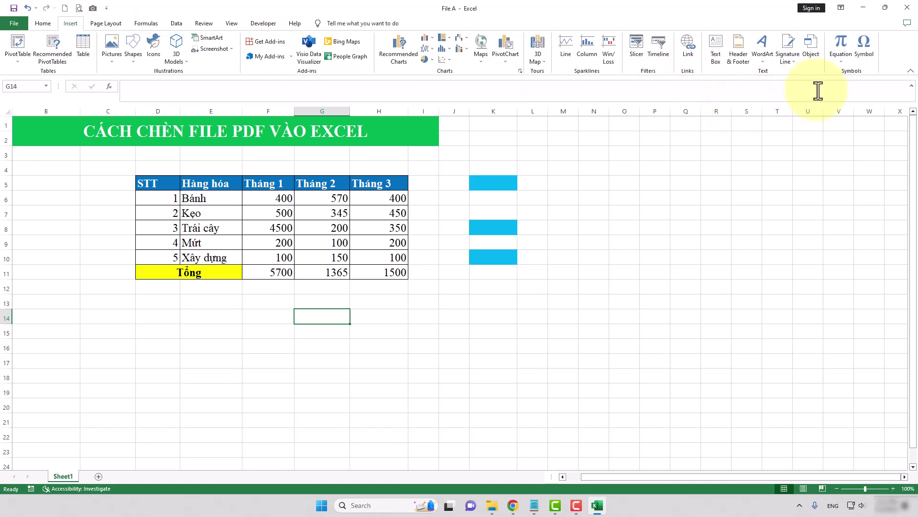
left_click(811, 46)
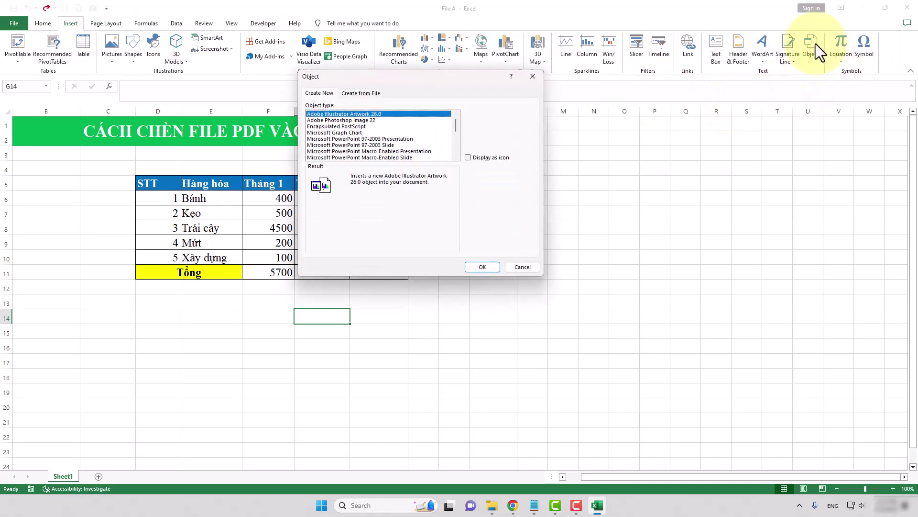
left_click(370, 94)
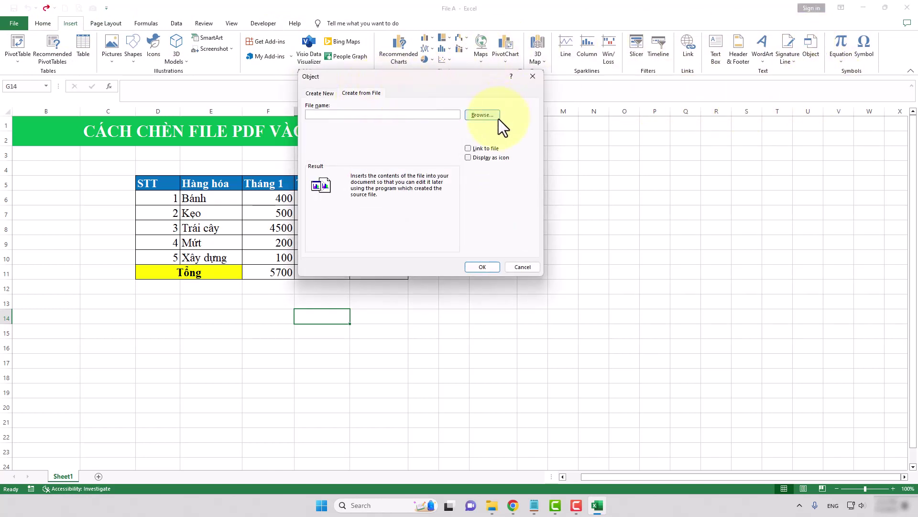
left_click(484, 115)
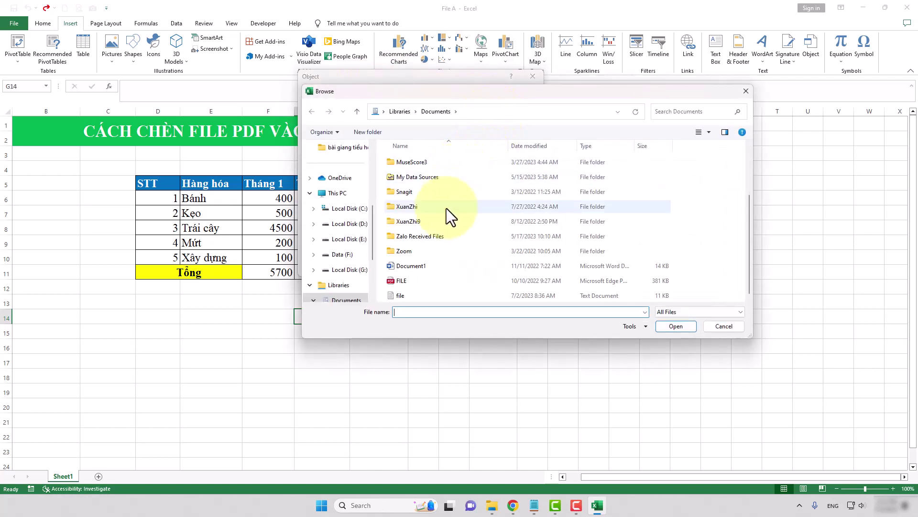
scroll(336, 203, "up", 3)
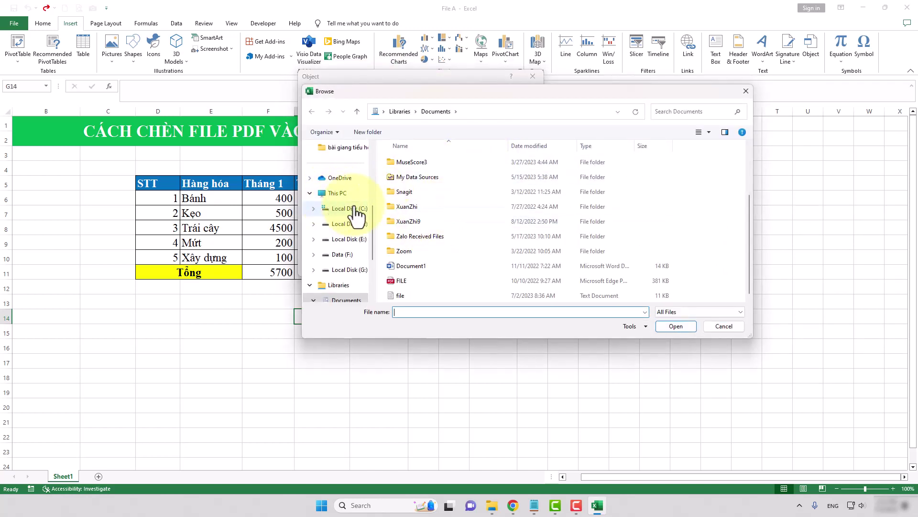
scroll(336, 203, "up", 3)
scroll(336, 204, "up", 3)
left_click(338, 194)
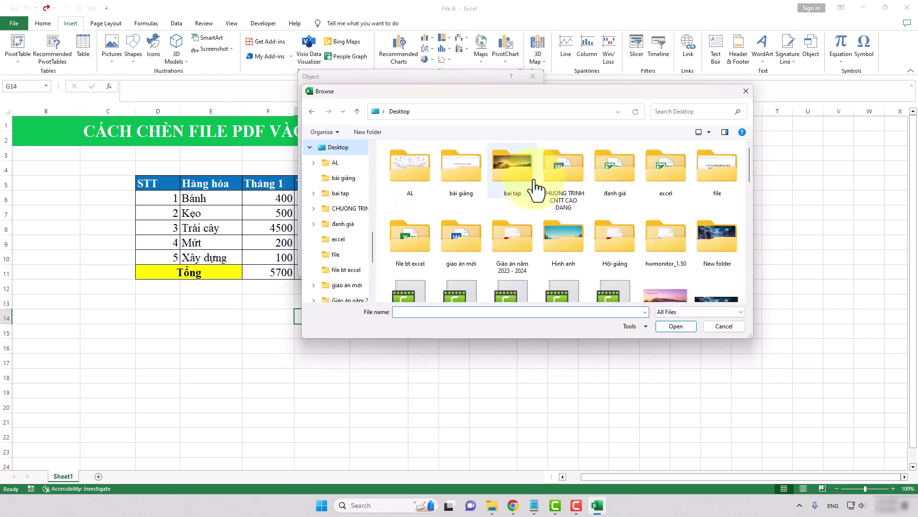
scroll(535, 177, "down", 5)
scroll(535, 177, "up", 2)
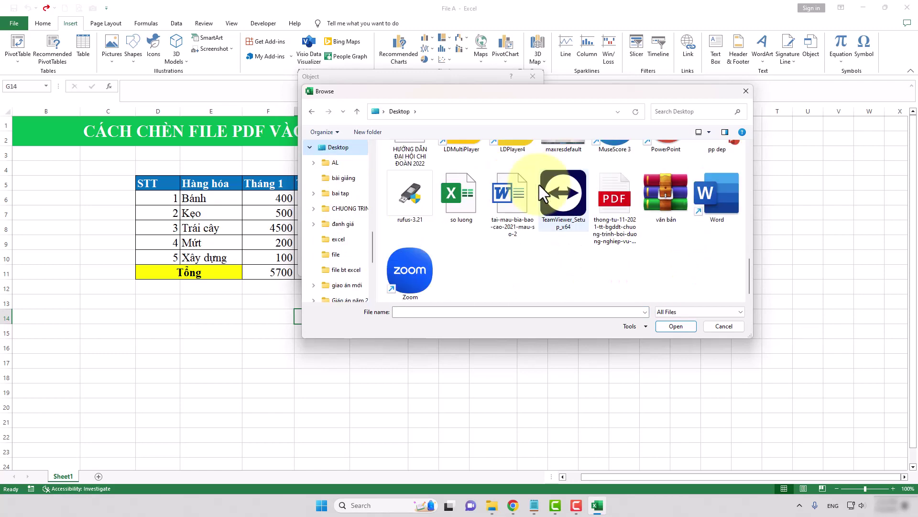
scroll(541, 185, "up", 2)
scroll(545, 182, "up", 2)
scroll(554, 172, "up", 3)
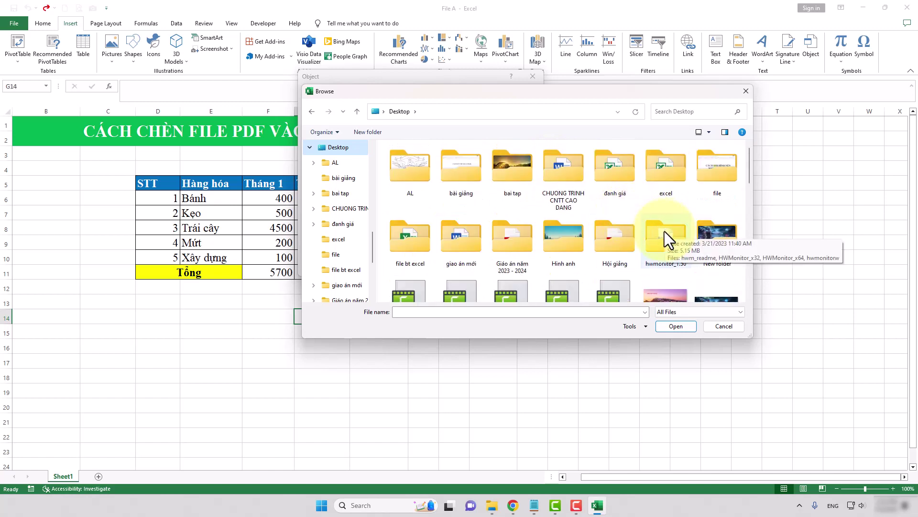
Step: Embed the 9Slide PDF from the 'file bt excel' folder below the table, then close the workbook
left_click(409, 240)
double_click(411, 239)
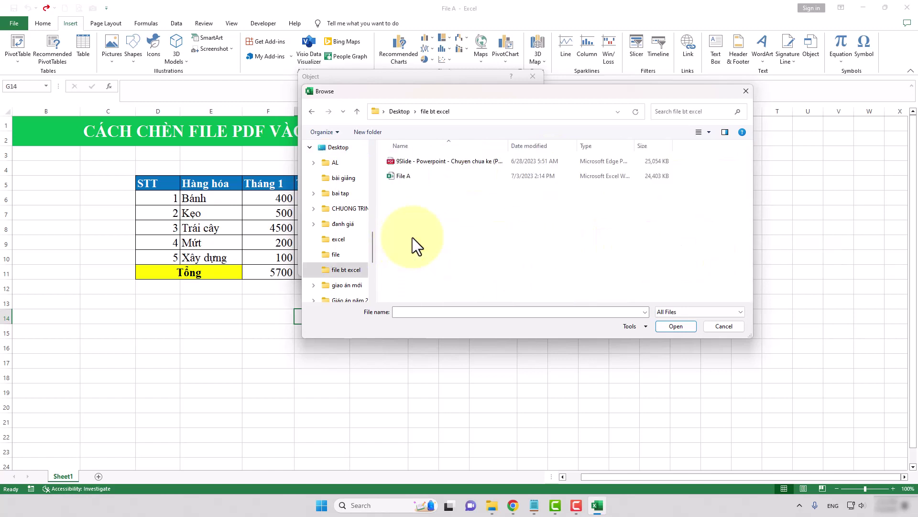
left_click(410, 161)
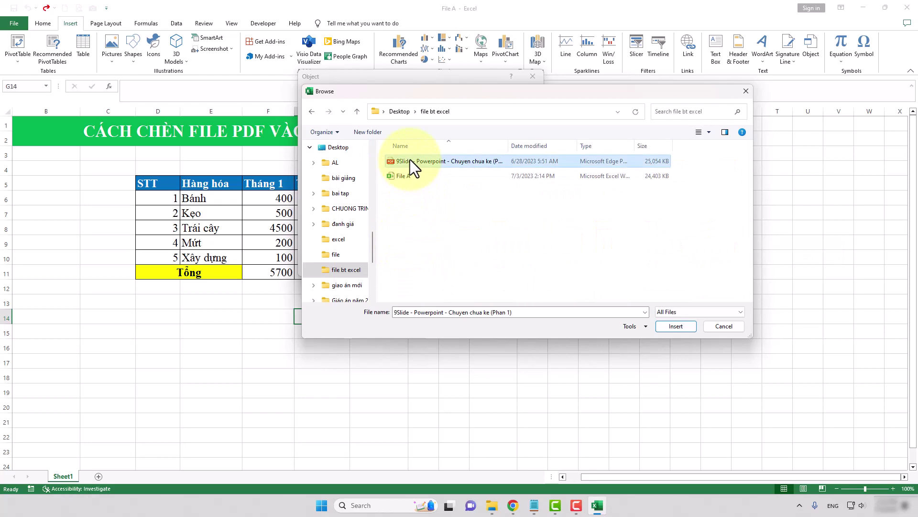
left_click(674, 325)
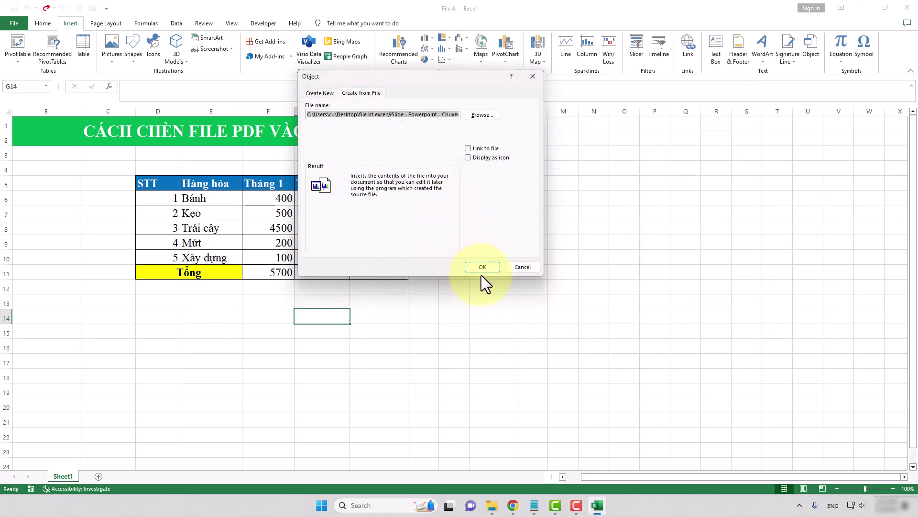
left_click(481, 268)
left_click(526, 357)
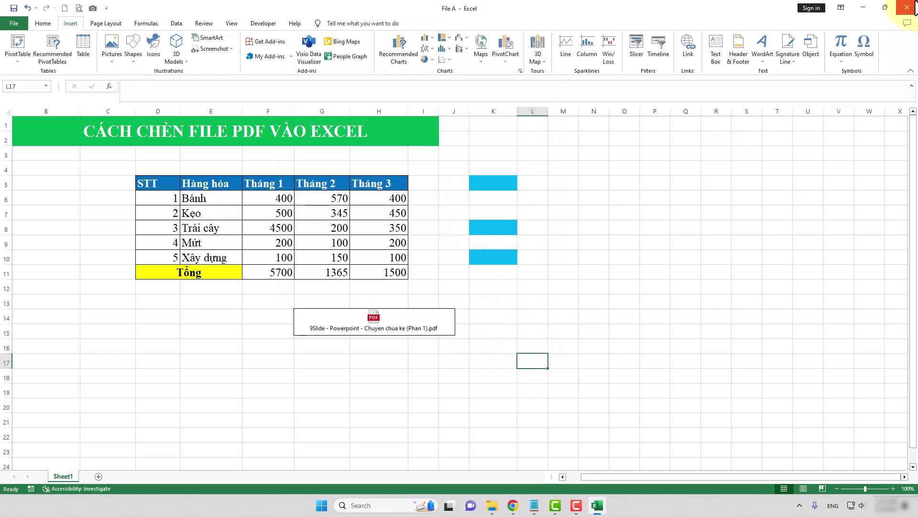
left_click(915, 9)
Step: Save File A, then compress the 'file bt excel' folder into 'file bt excel.rar' with WinRAR
left_click(425, 266)
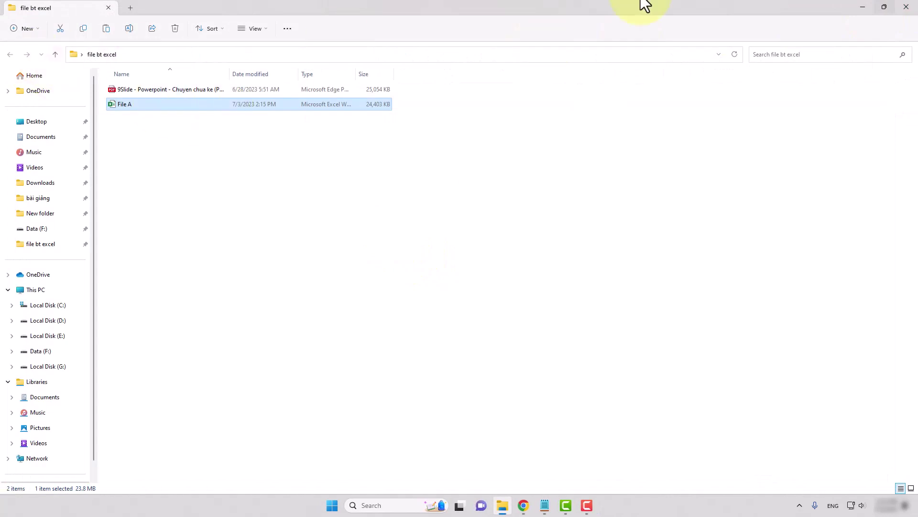
left_click(907, 7)
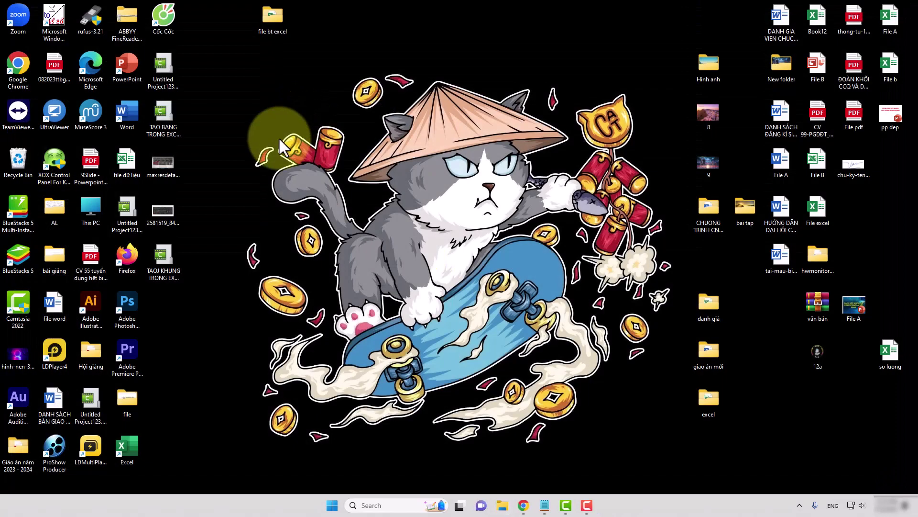
right_click(267, 14)
mouse_move(302, 159)
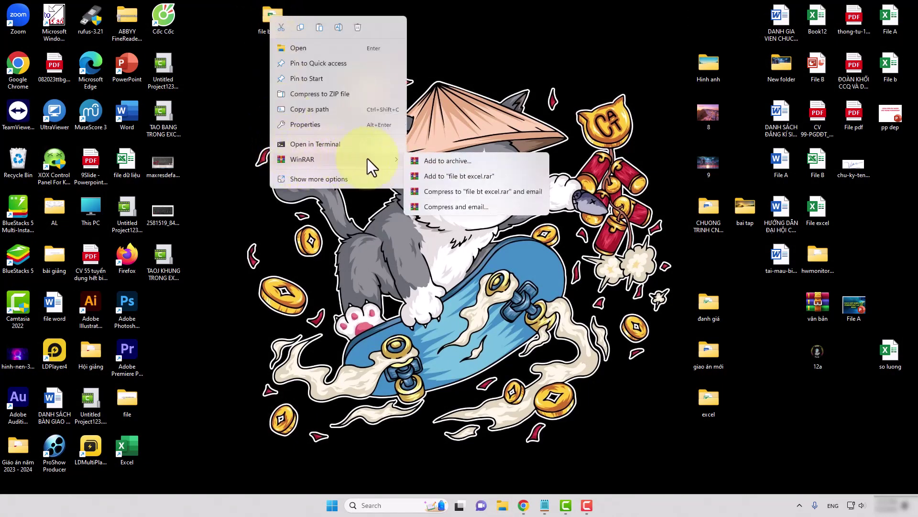
left_click(473, 176)
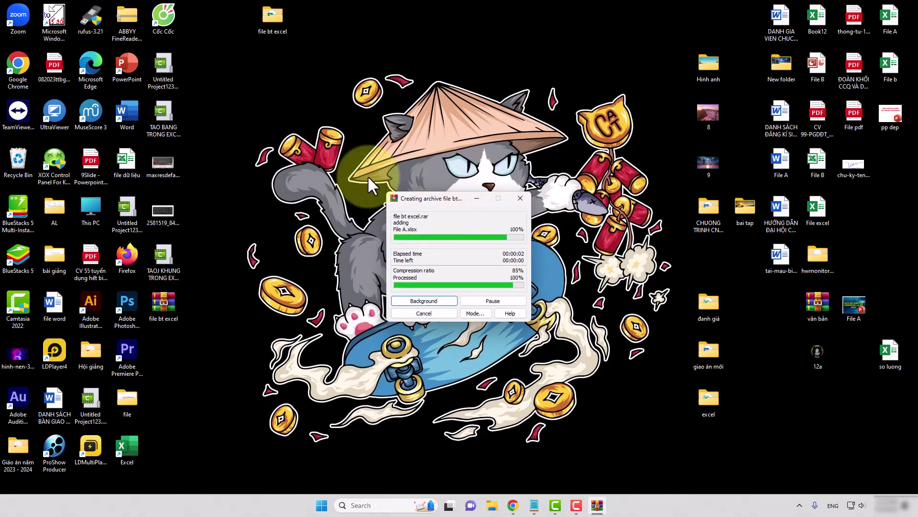
mouse_move(163, 304)
left_mouse_down()
mouse_move(486, 1)
mouse_move(487, 12)
left_mouse_up()
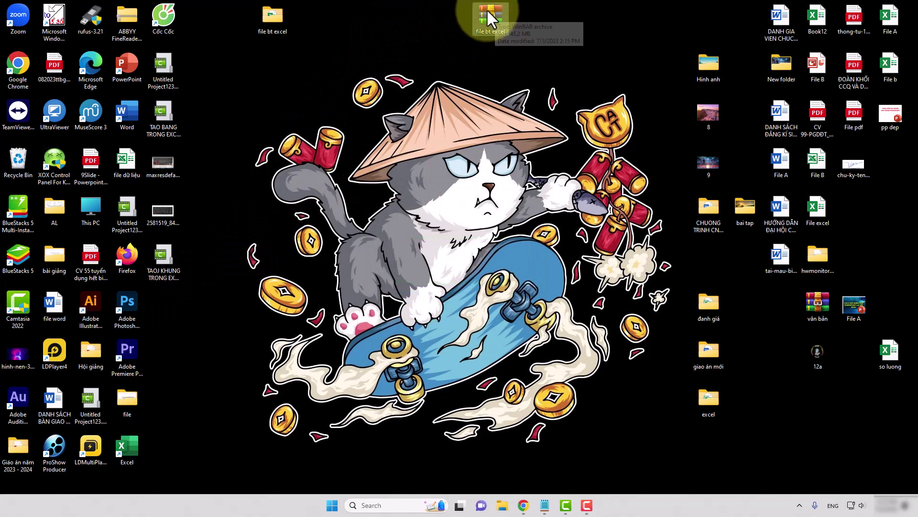
Step: Delete the original file bt excel folder from the desktop
right_click(487, 9)
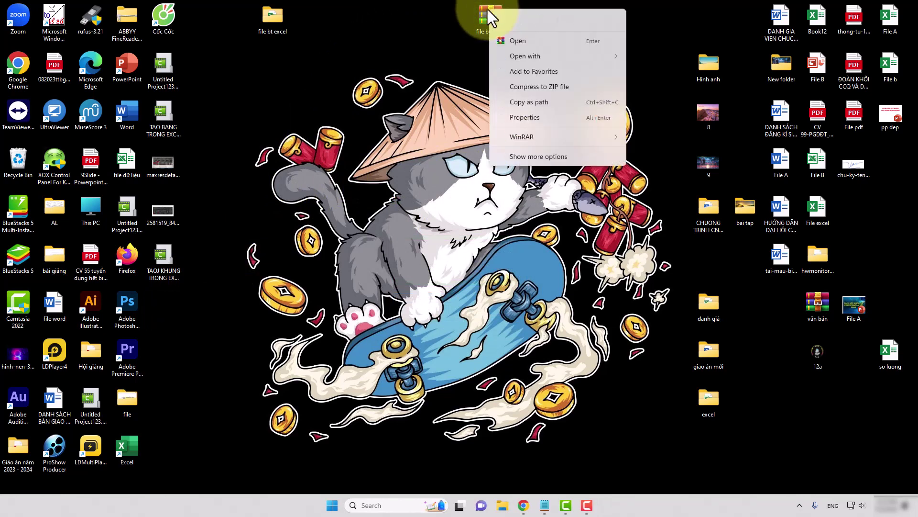
left_click_drag(315, 28, 226, 0)
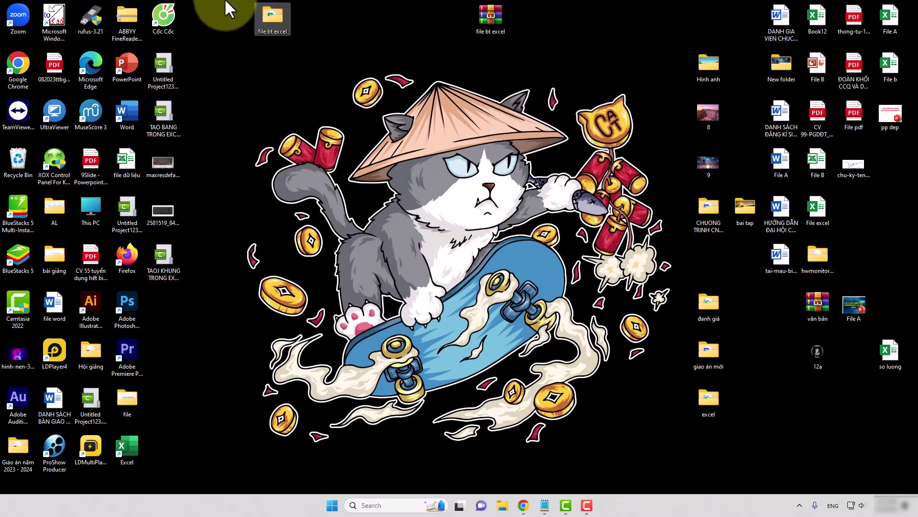
key("Delete")
left_click(497, 271)
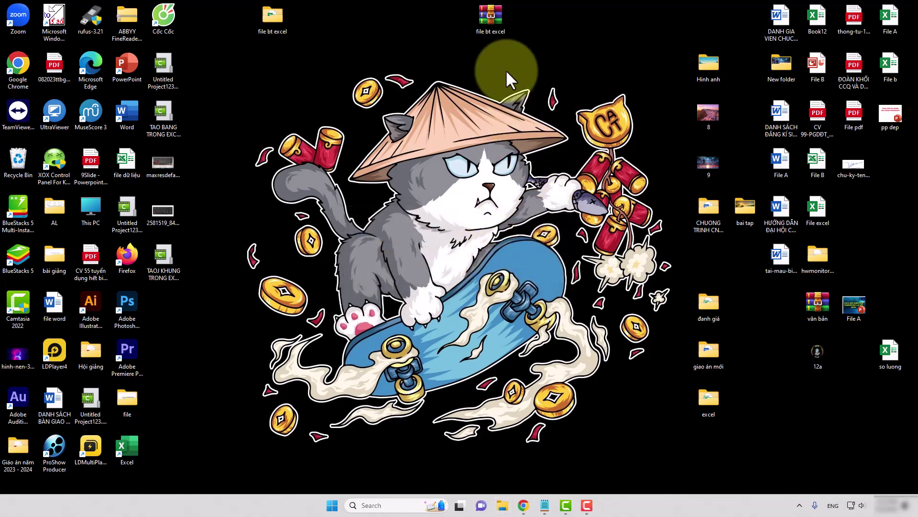
Step: Extract file bt excel.rar onto the desktop with WinRAR's Extract files option
right_click(490, 10)
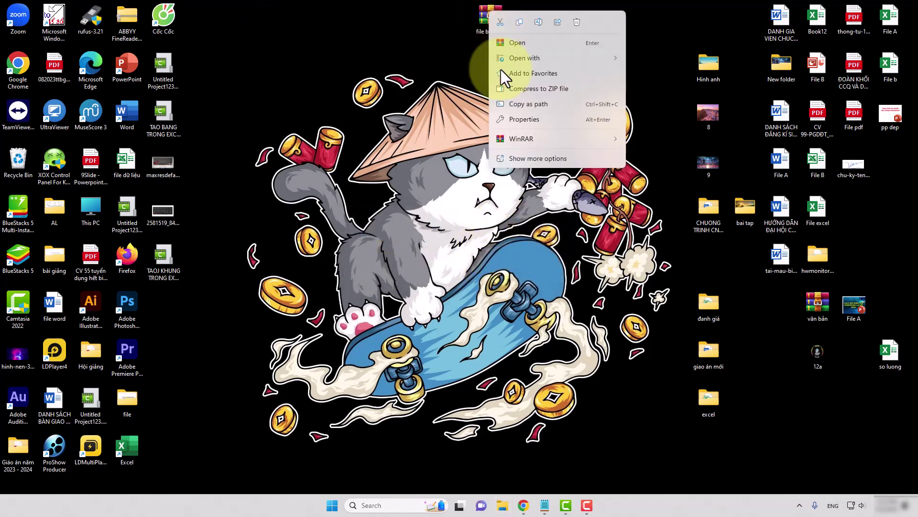
mouse_move(521, 138)
left_click(665, 156)
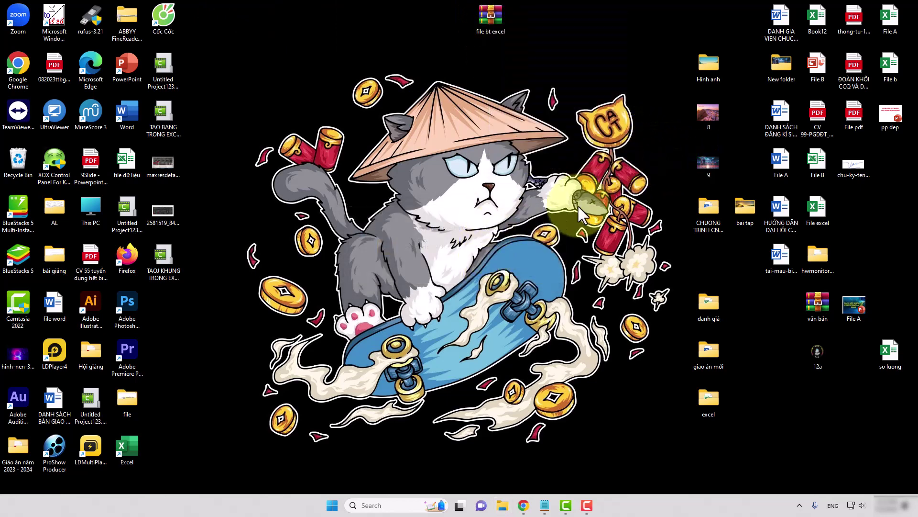
left_click(483, 362)
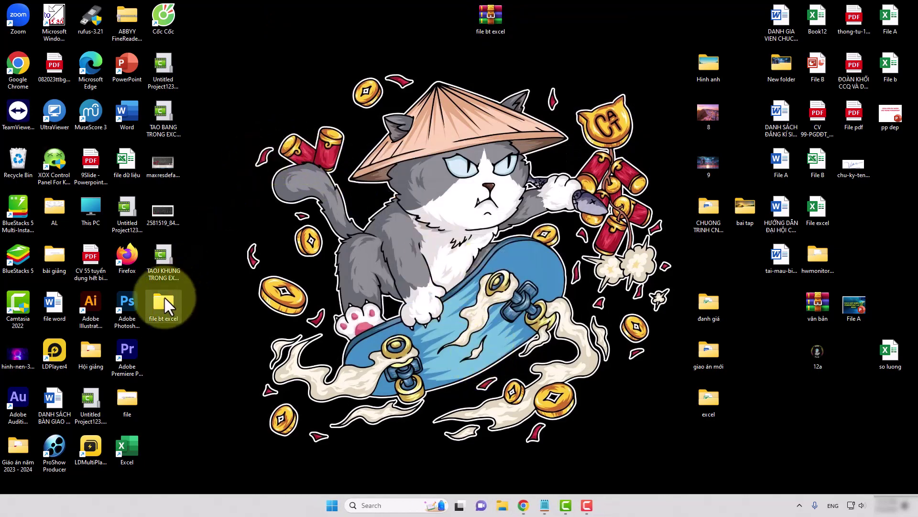
Step: Open File A in Excel from the extracted file bt excel folder
left_click_drag(163, 301, 271, 50)
double_click(274, 57)
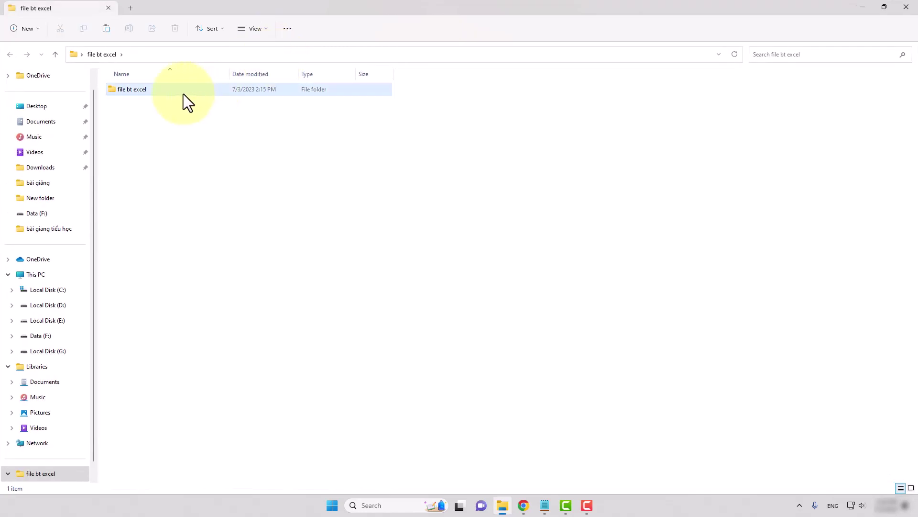
double_click(148, 91)
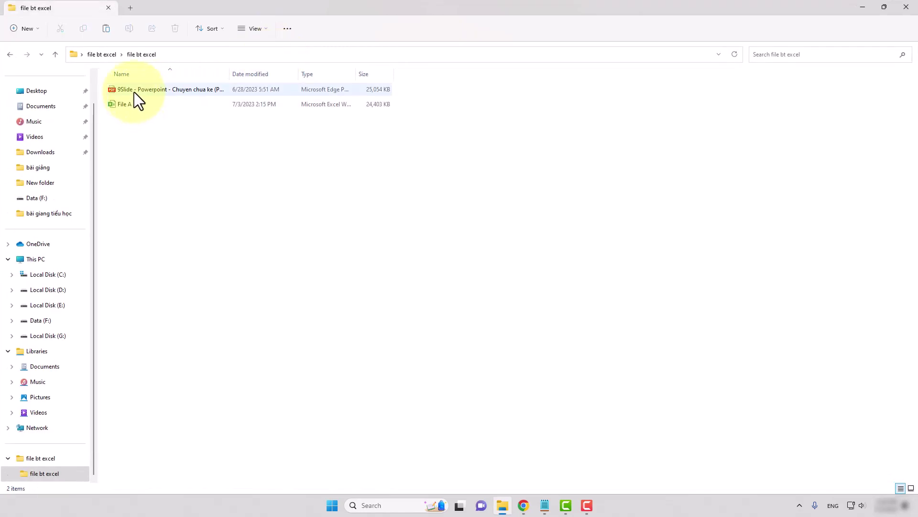
double_click(121, 104)
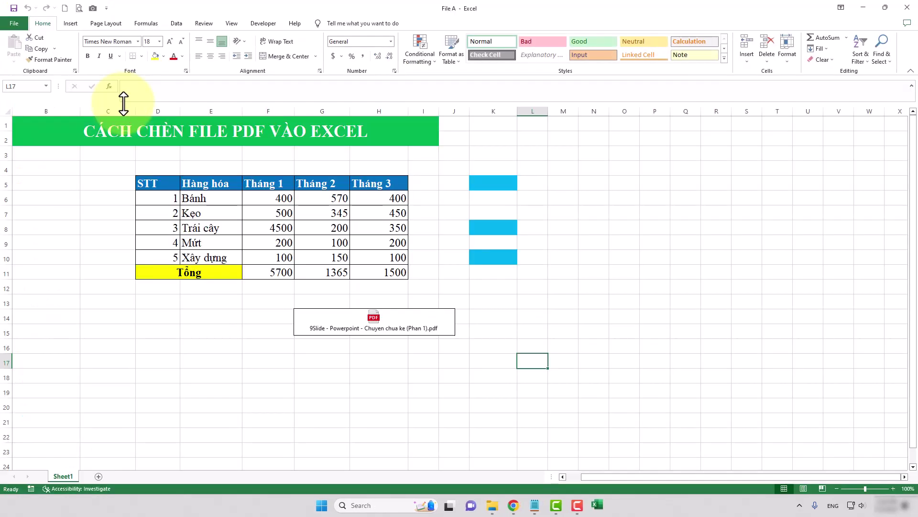
left_click(382, 322)
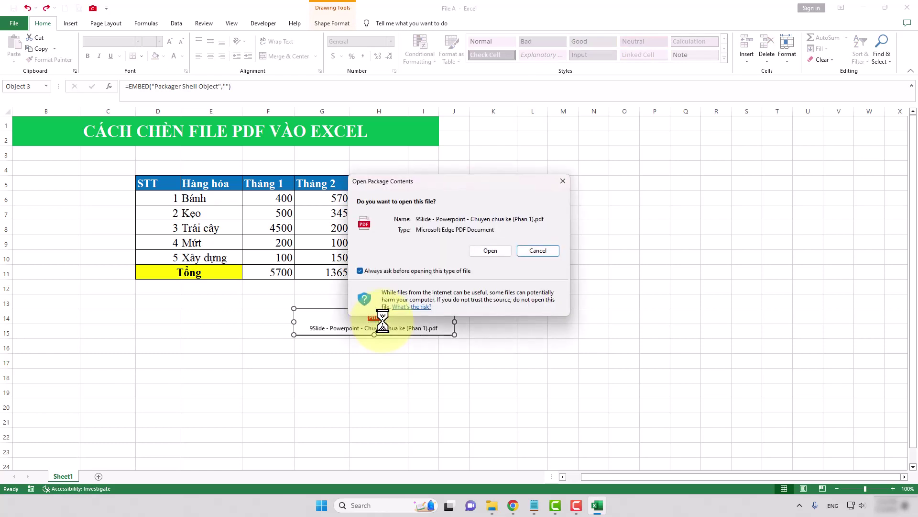
left_click(489, 247)
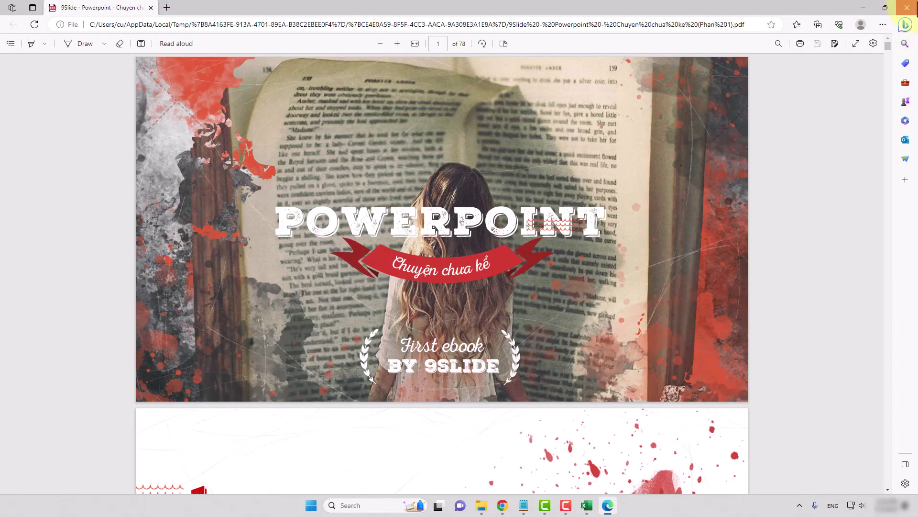
left_click(907, 8)
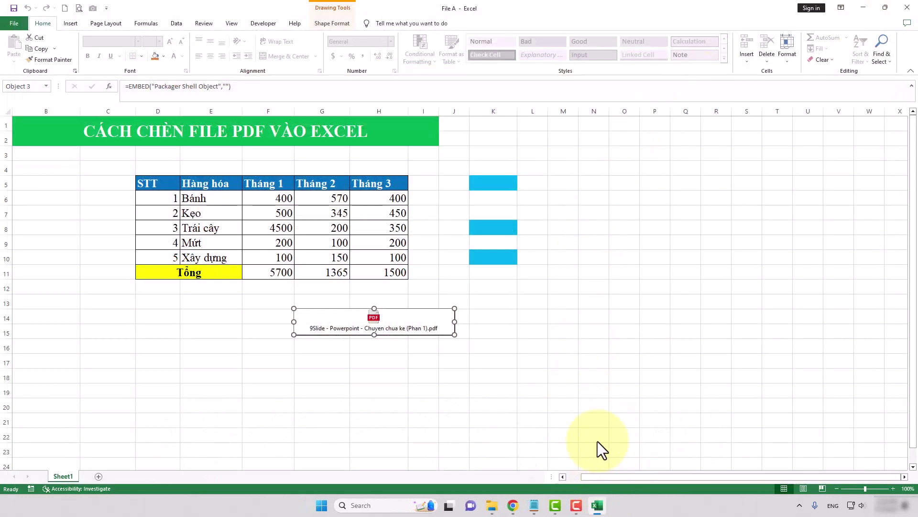
left_click(598, 375)
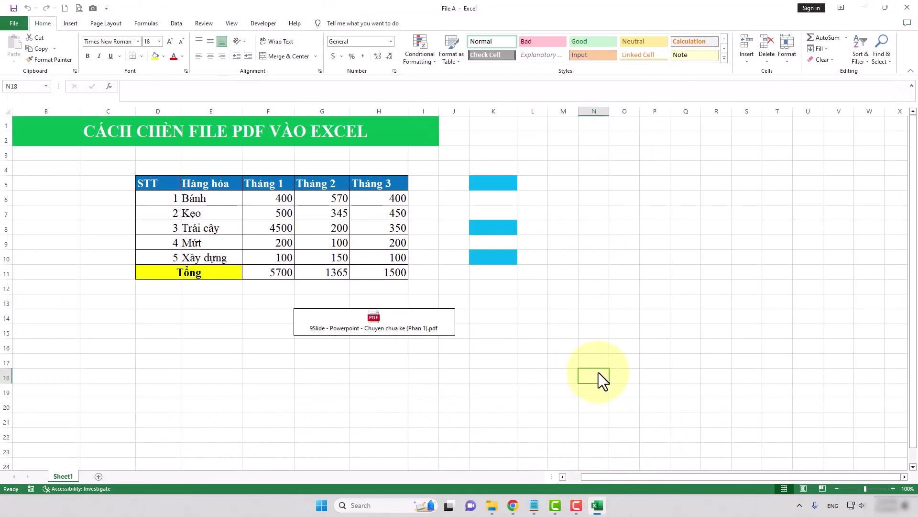